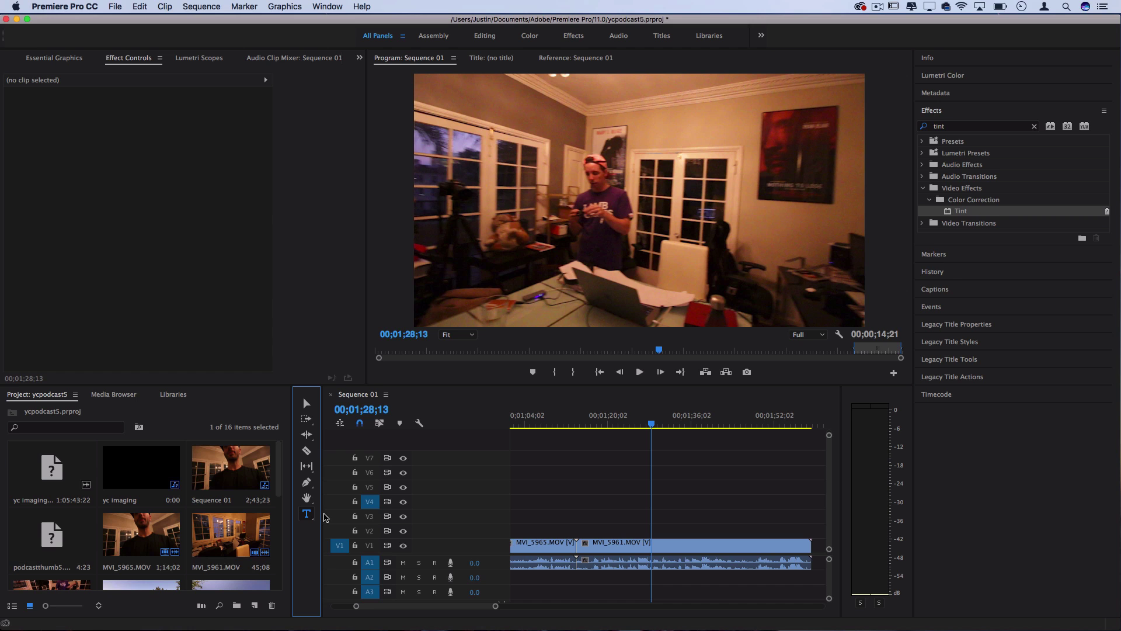
Scrub the playhead to 00;01;38;02, where the man in the purple shirt stands at the desk
drag(696, 425, 647, 423)
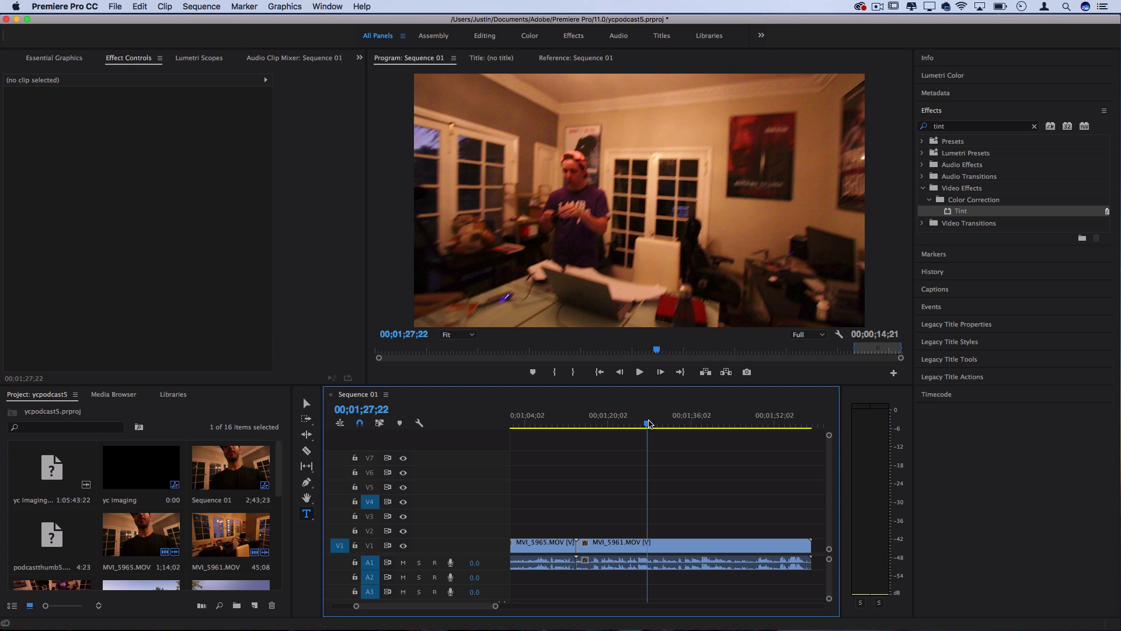
drag(649, 423, 704, 422)
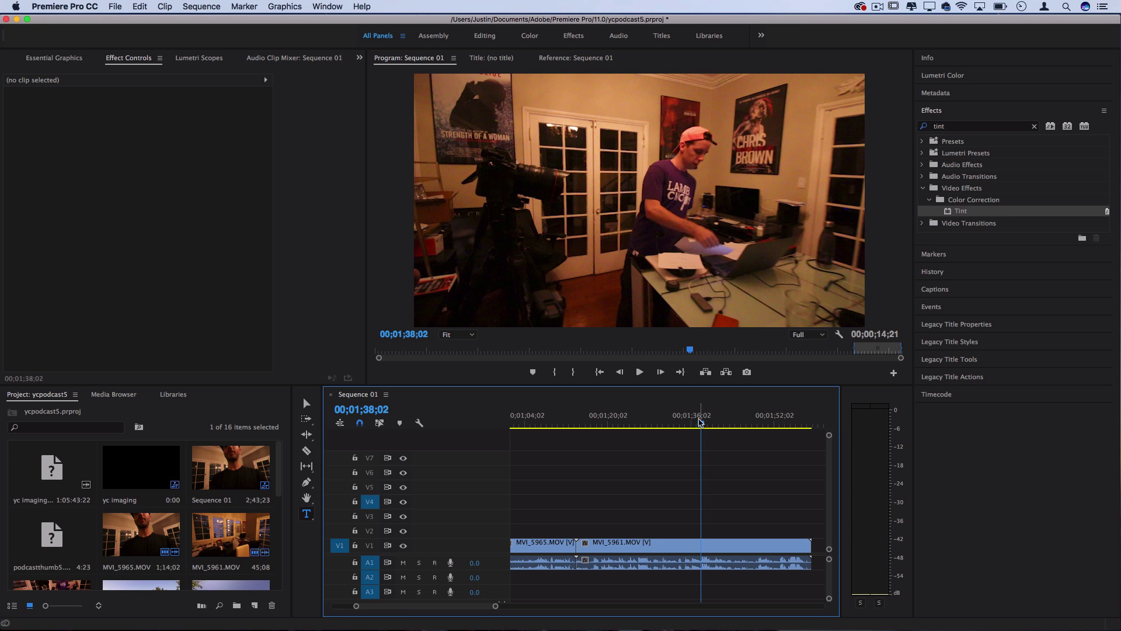
Add a horizontal text title on the frame with the person's username, shifted slightly left
click(306, 513)
click(331, 512)
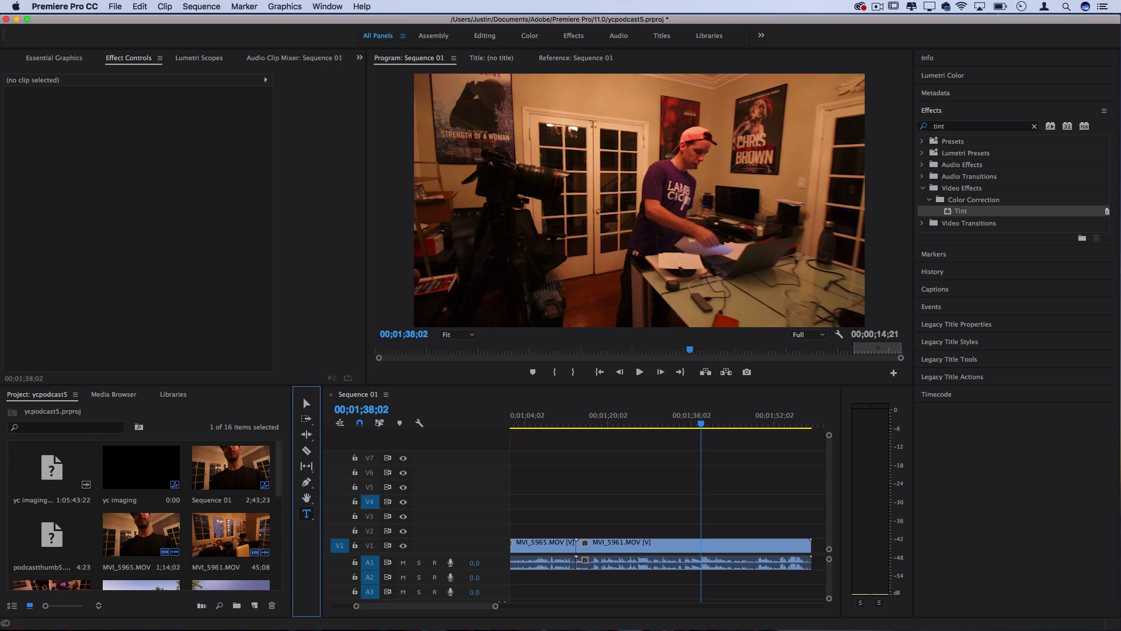
click(610, 185)
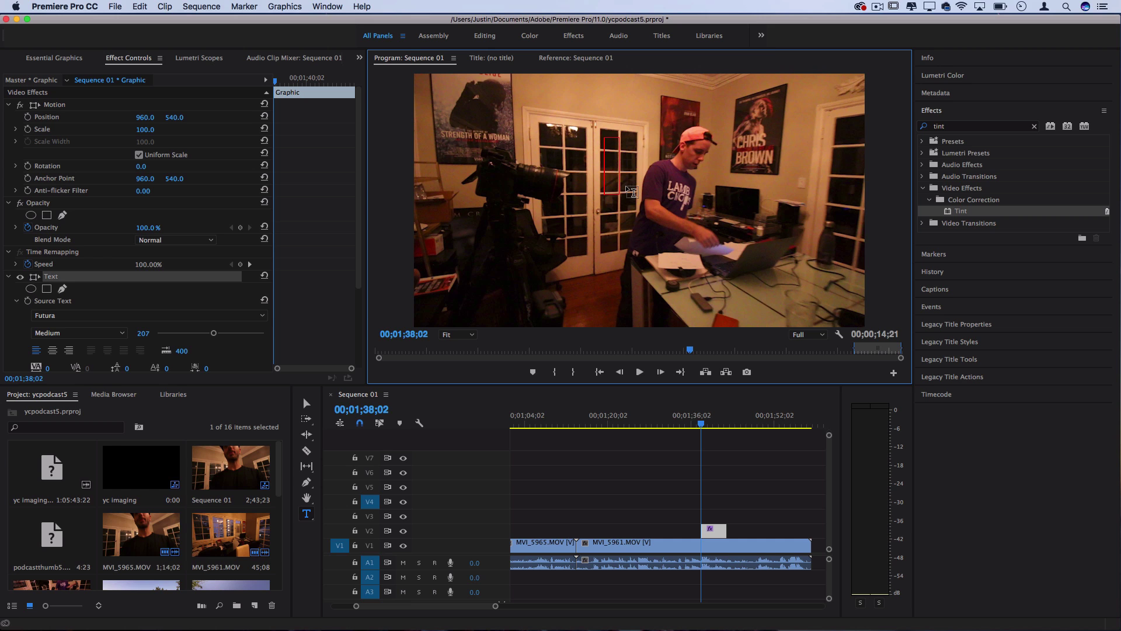
text(Benreal)
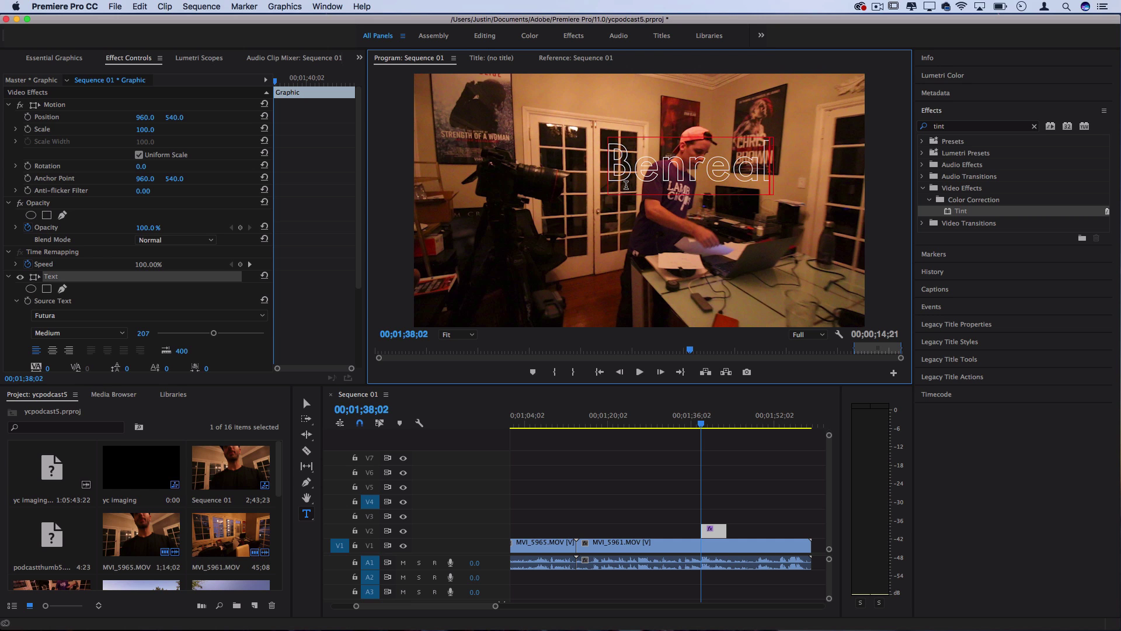
text(vswo)
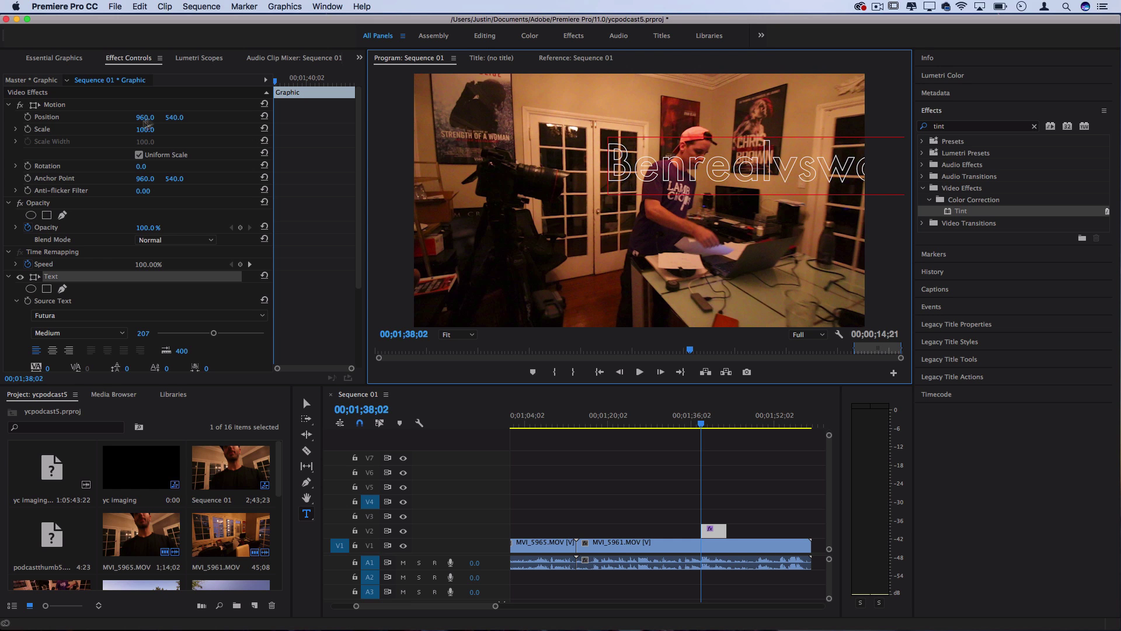
drag(146, 118, 149, 118)
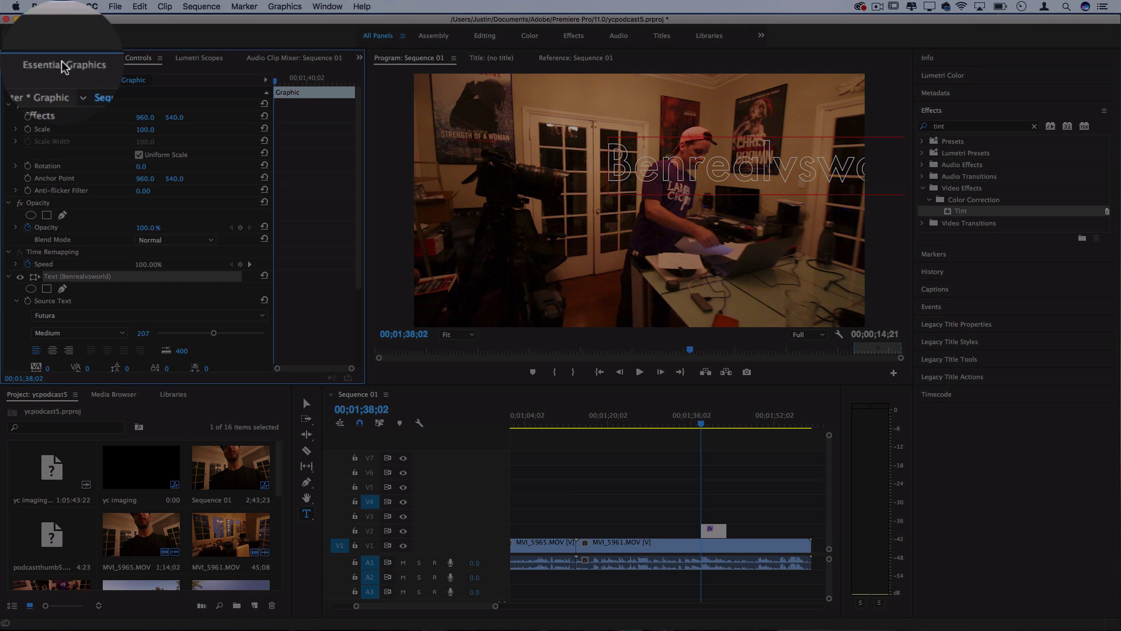
Show the Essential Graphics panel and centre the username title vertically and horizontally
click(54, 60)
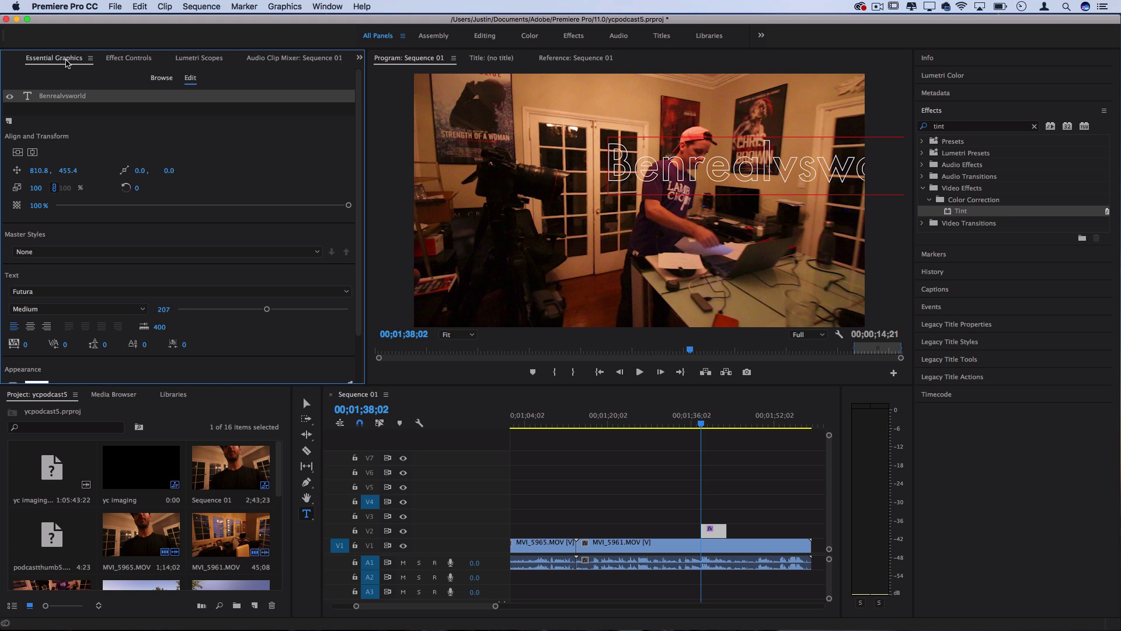
click(326, 6)
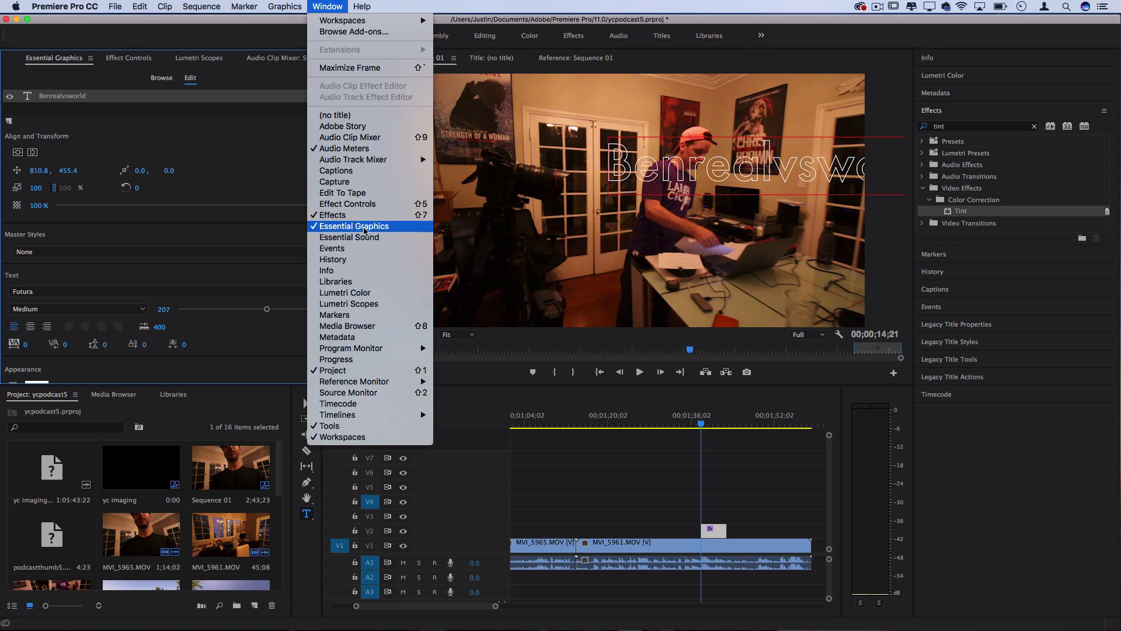
click(365, 229)
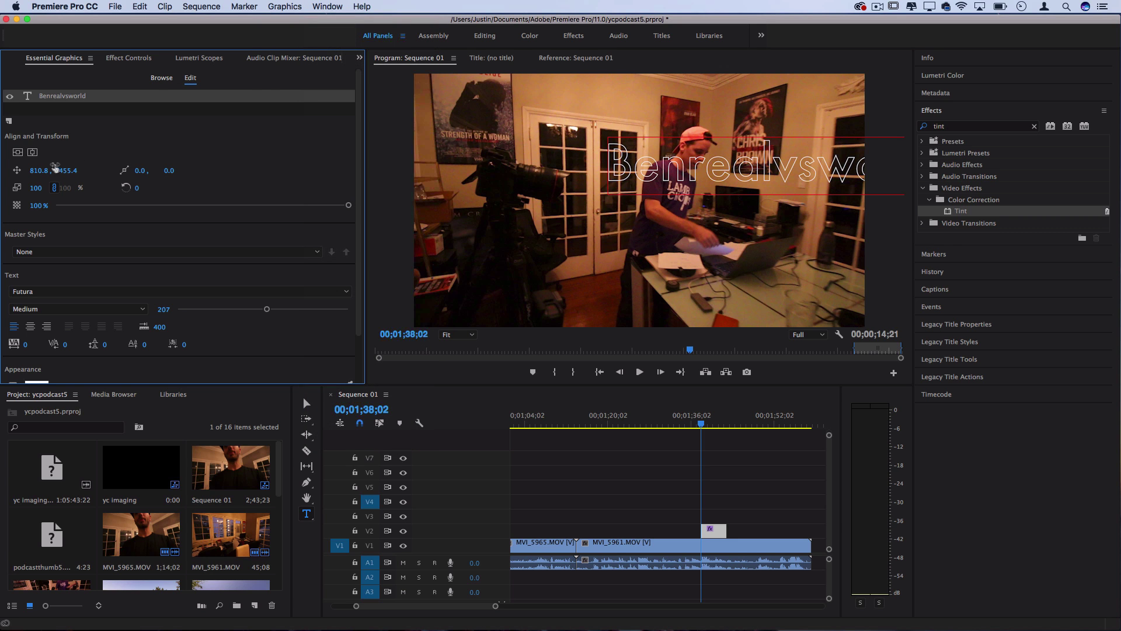
click(19, 152)
click(32, 152)
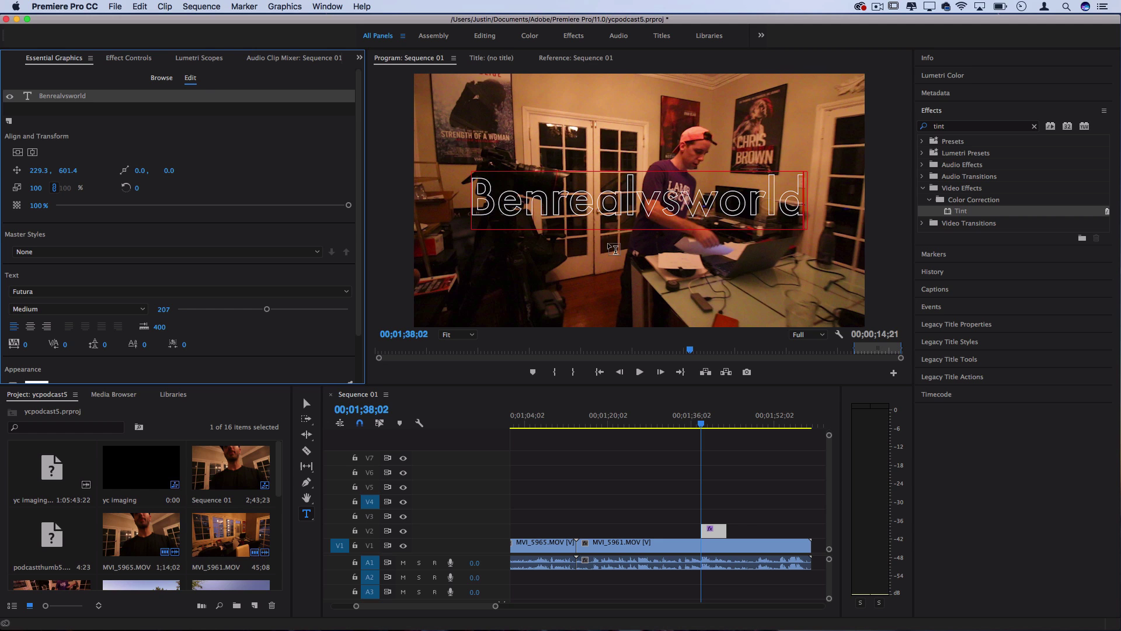
Set the whole title's font to Roboto Regular
click(490, 193)
drag(476, 194, 837, 213)
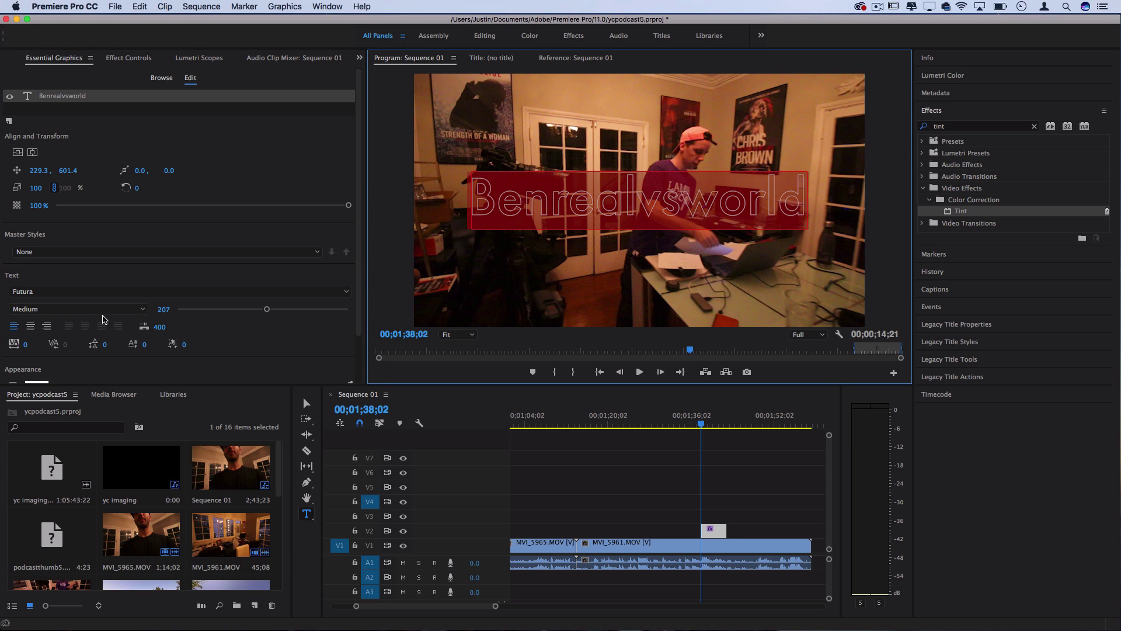
click(74, 293)
key(r)
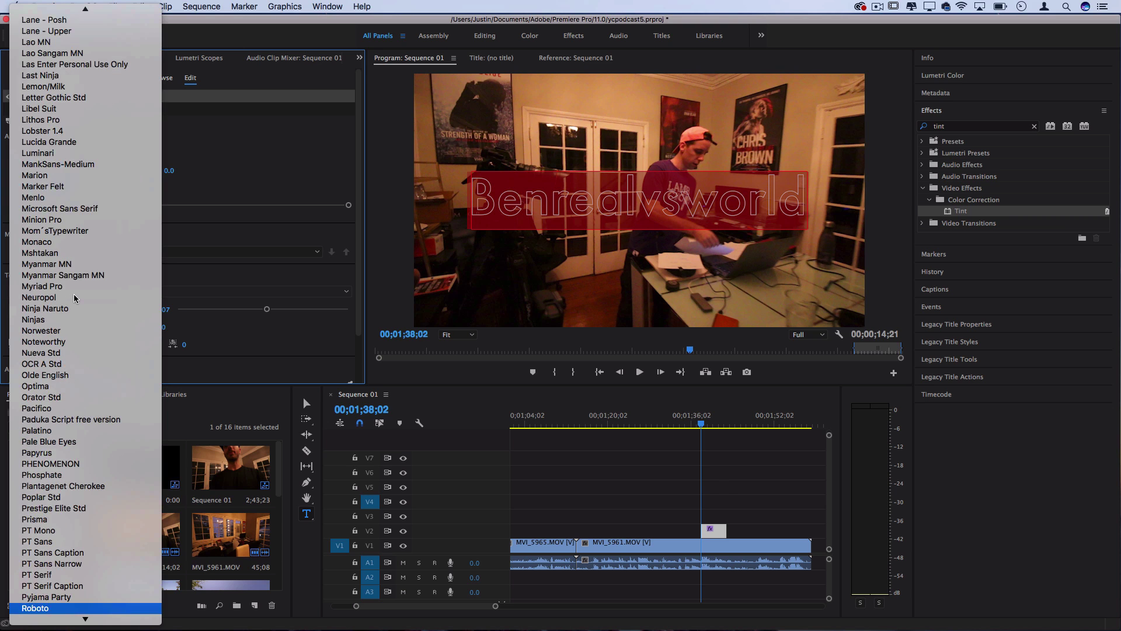
key(Return)
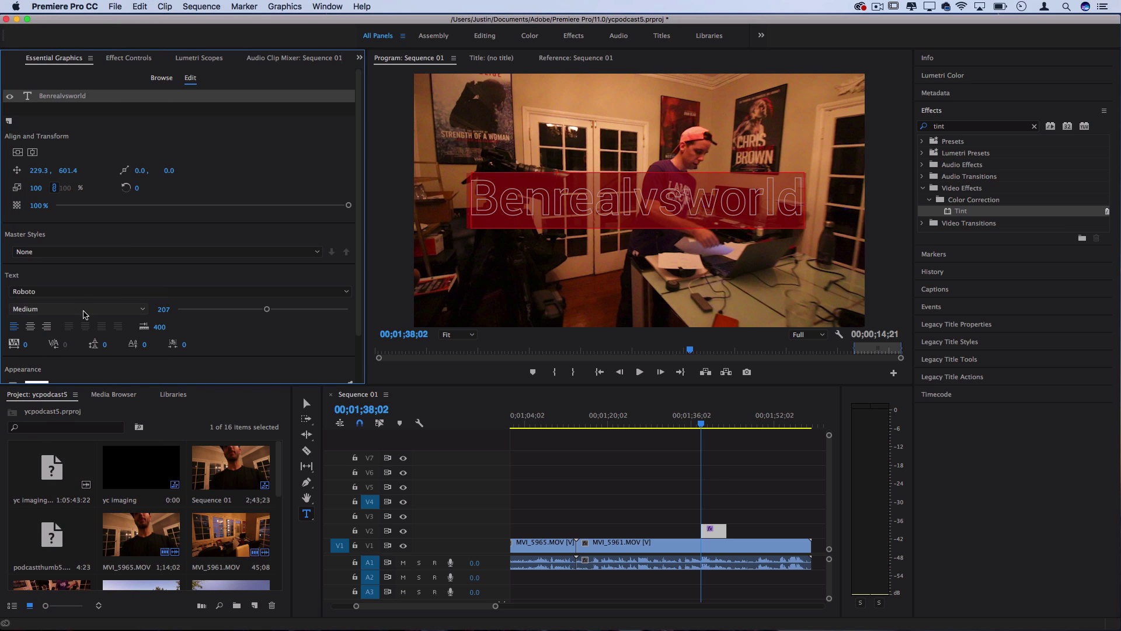
click(84, 311)
click(85, 319)
click(101, 311)
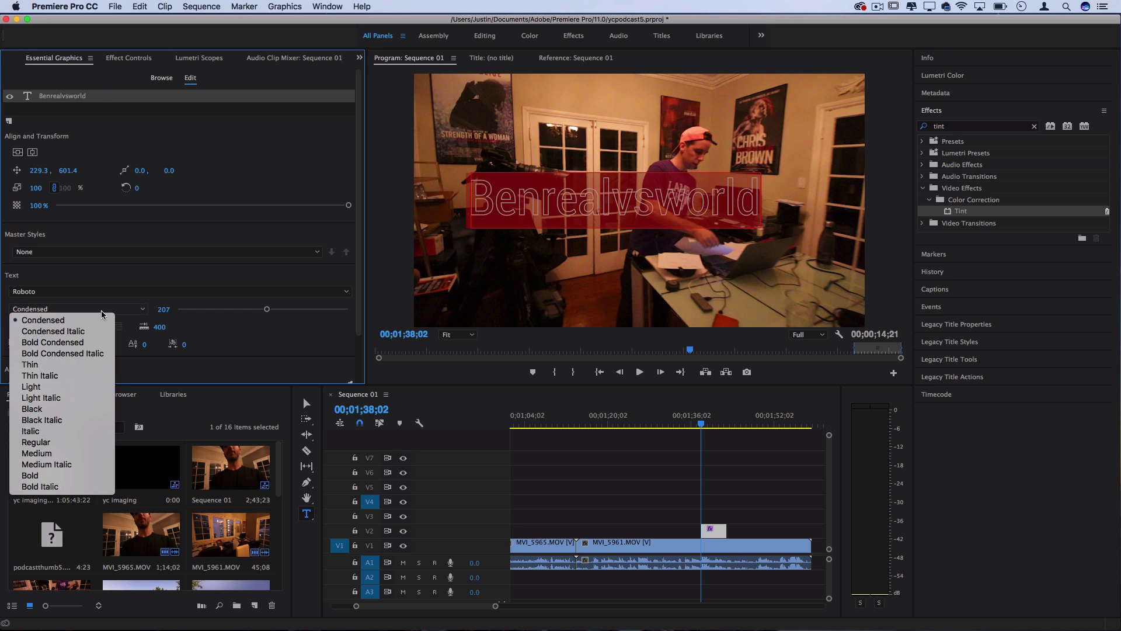
click(60, 442)
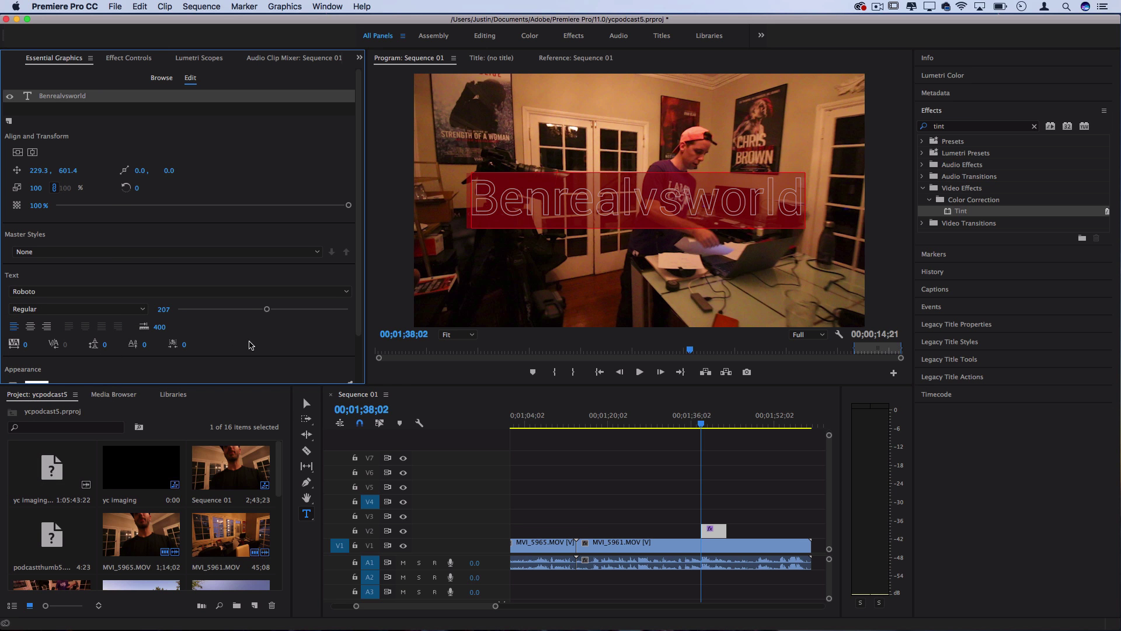
Size the title at 115, turn off stroke, and enable a white fill
drag(239, 310, 227, 309)
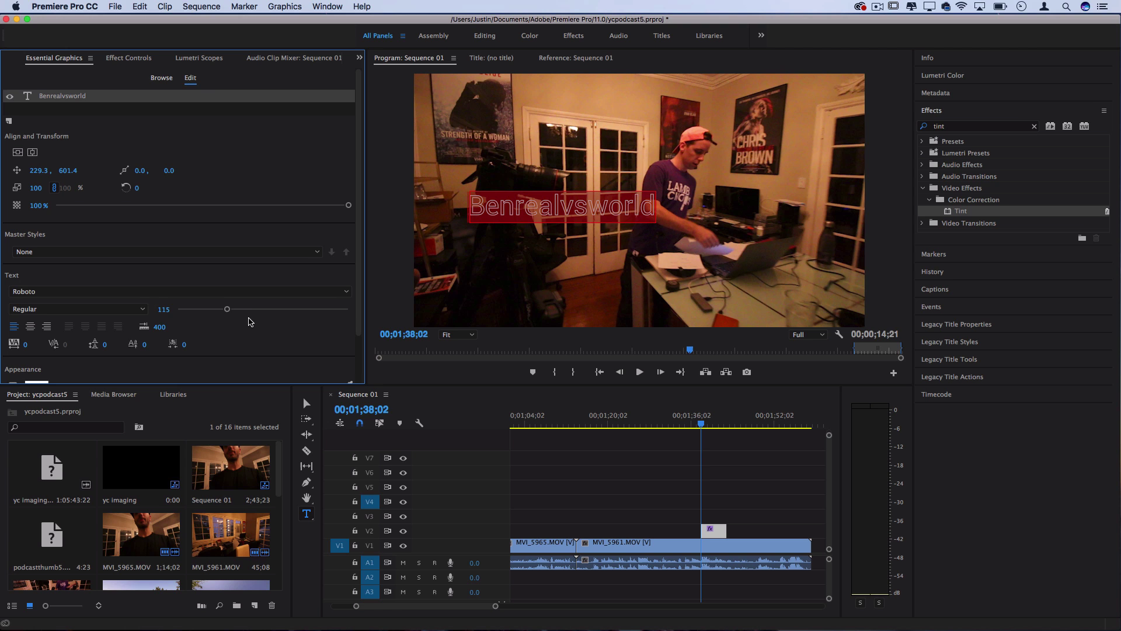
scroll(255, 326, down, 3)
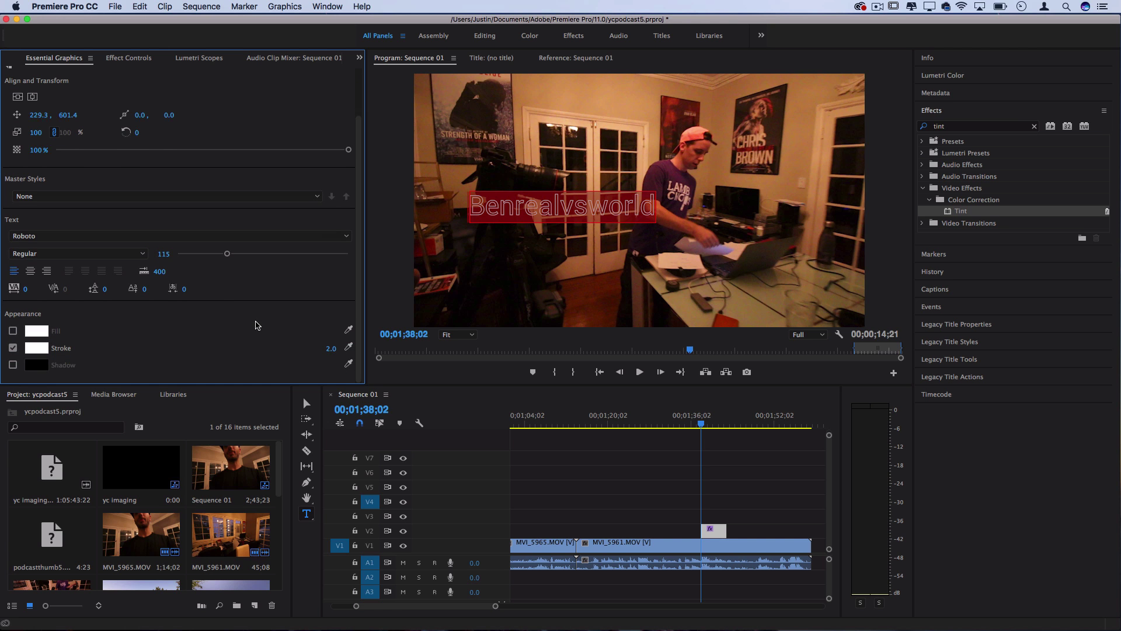
click(13, 348)
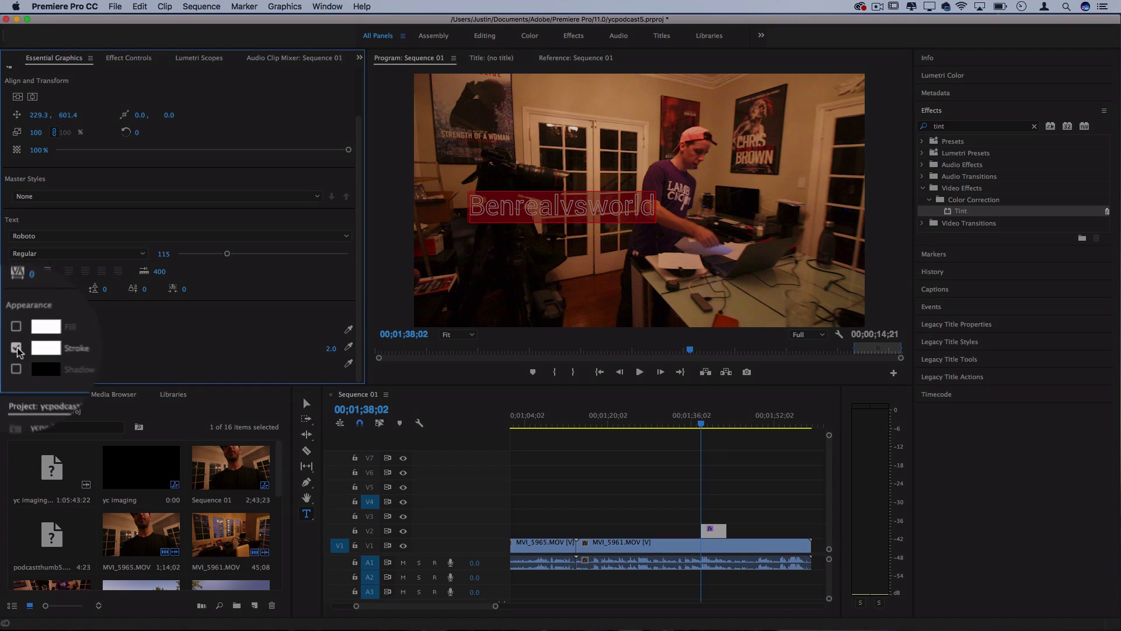
click(13, 331)
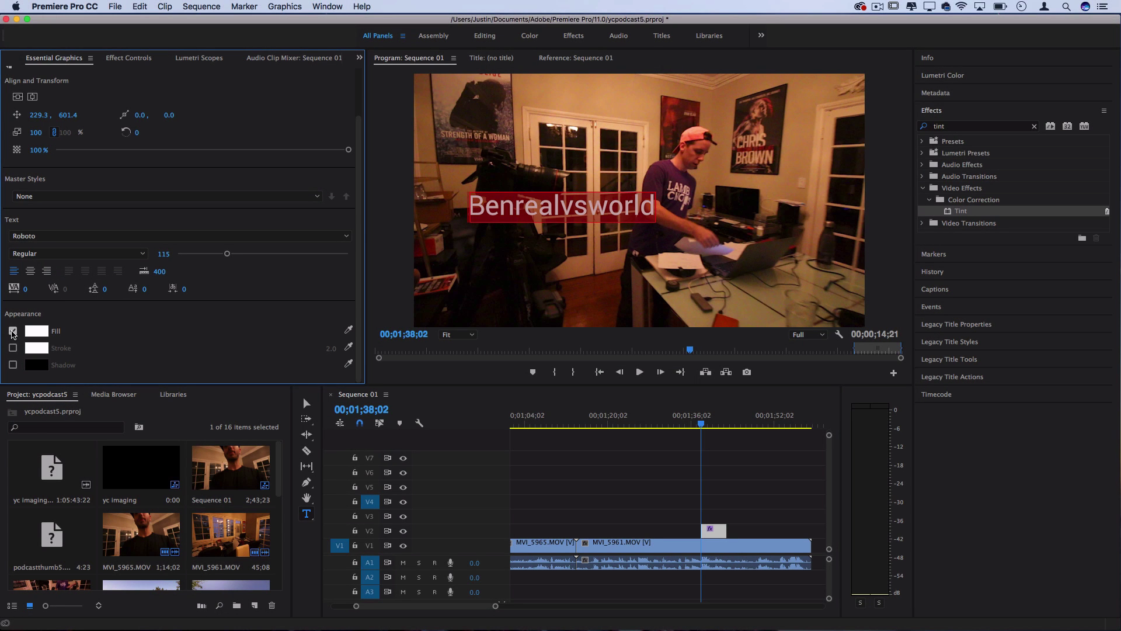
Reduce the title's font size to 53 and re-centre it in the frame
click(207, 254)
drag(206, 256, 199, 256)
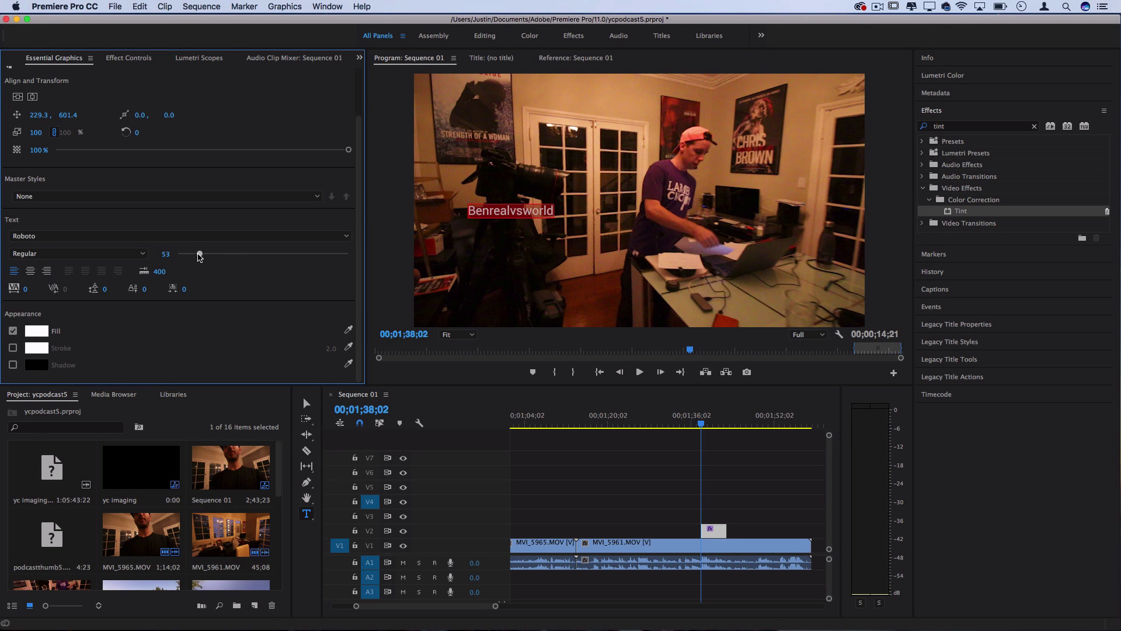
click(18, 96)
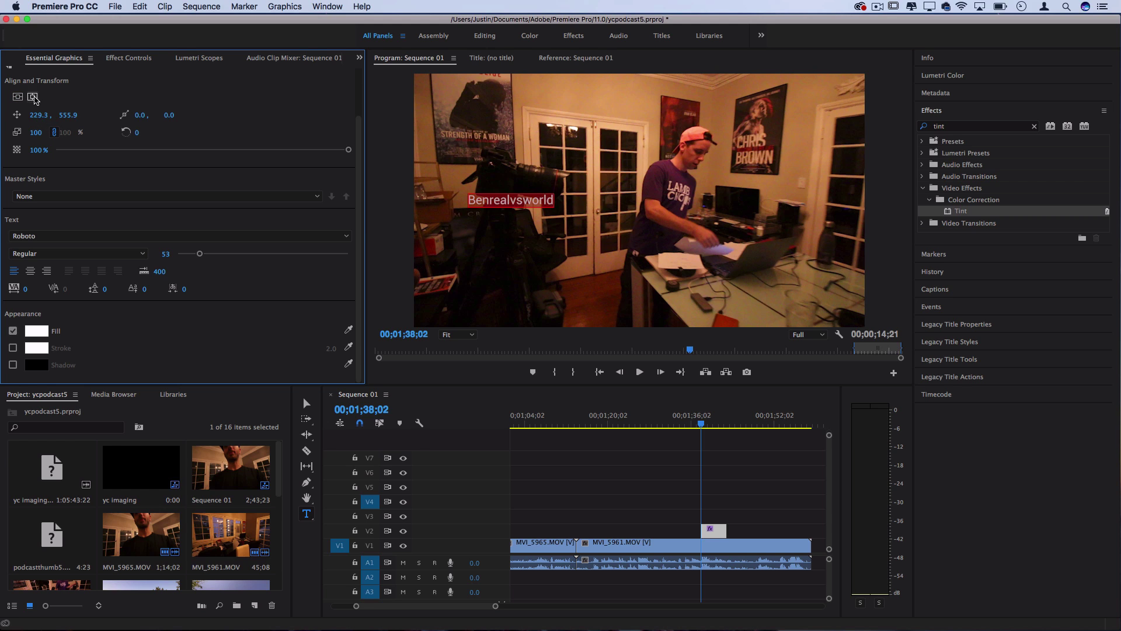
click(32, 96)
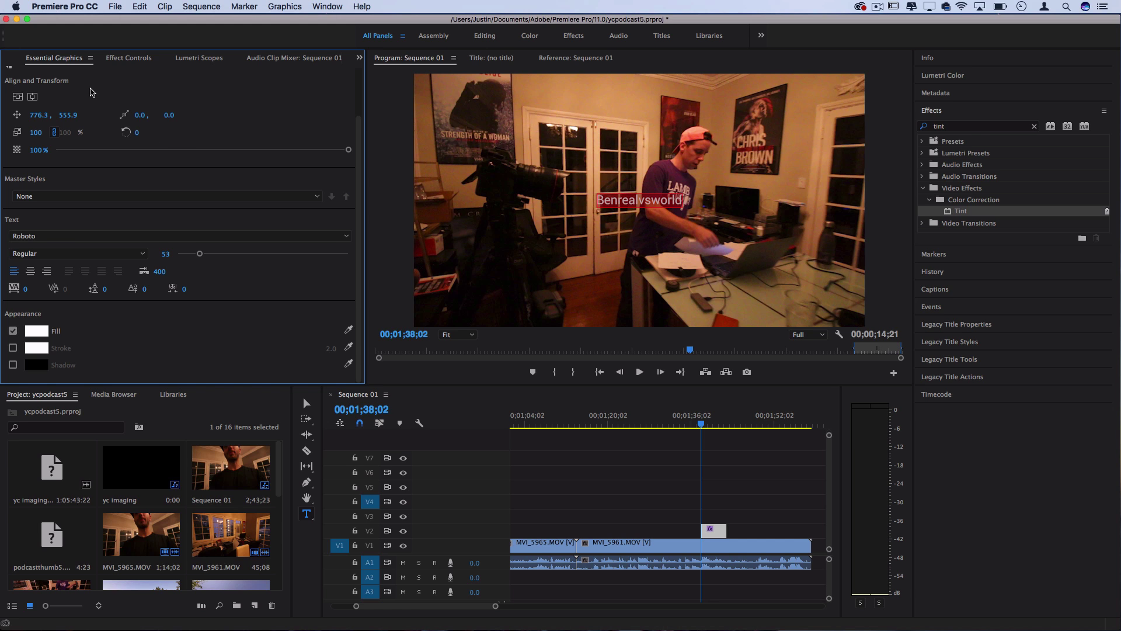
Add a red rectangle layer and reshape it into a wide, short bar over the name
click(285, 7)
mouse_move(299, 76)
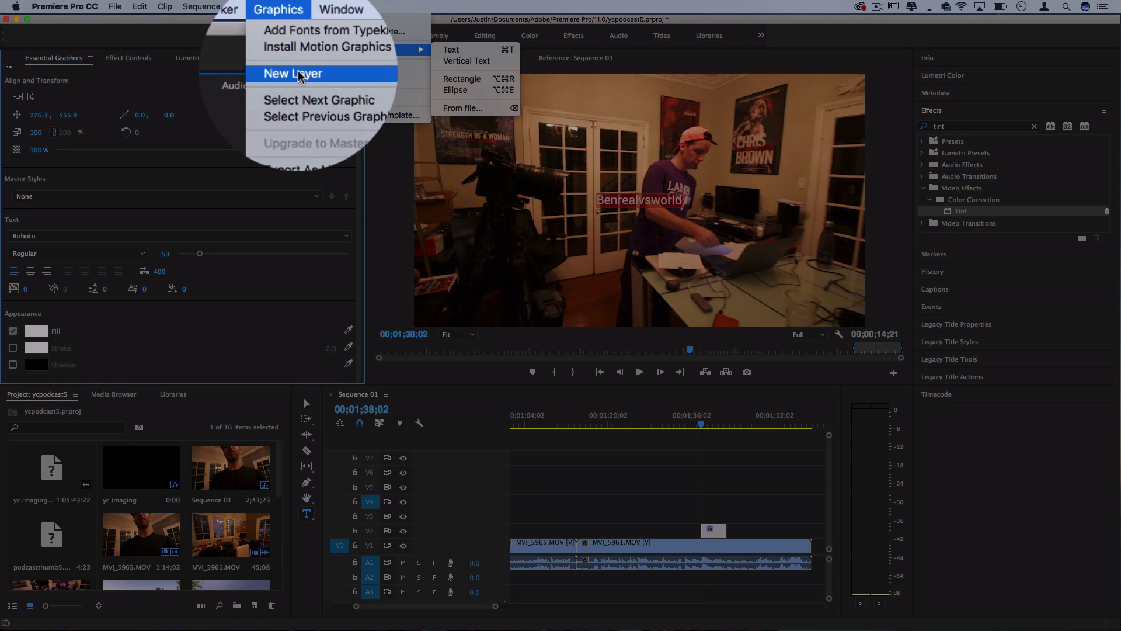
click(461, 80)
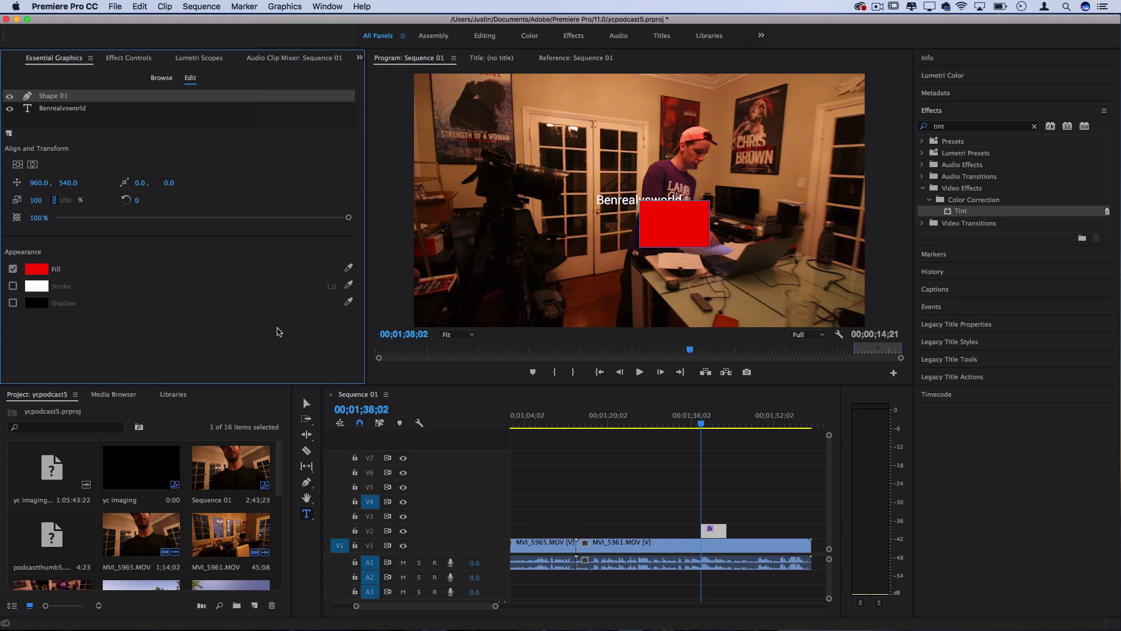
click(686, 244)
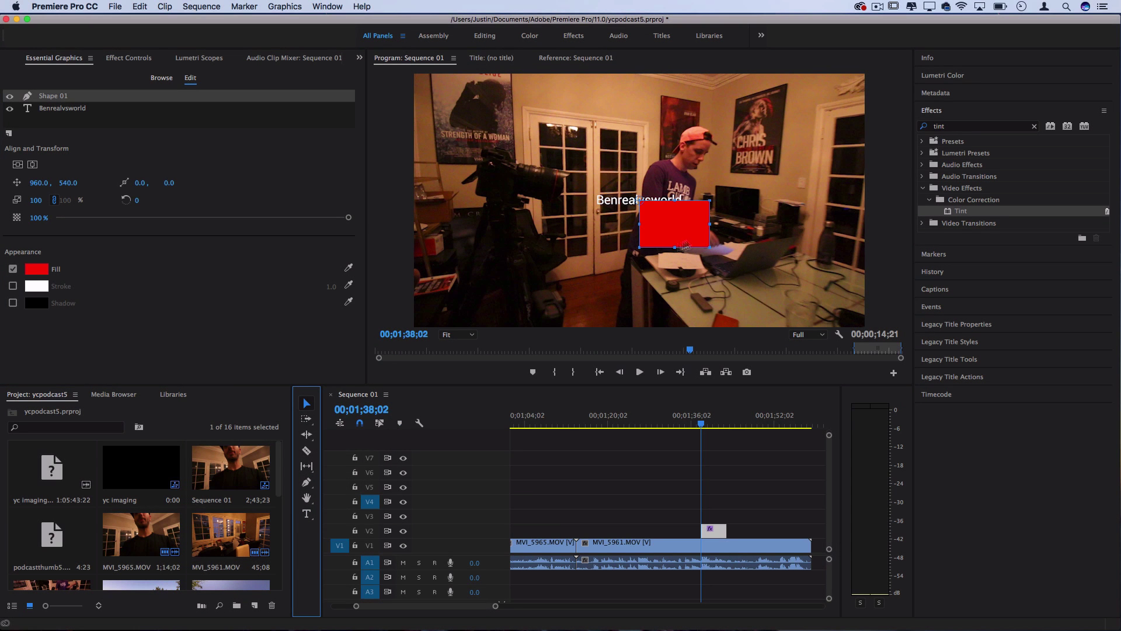
drag(641, 247, 636, 211)
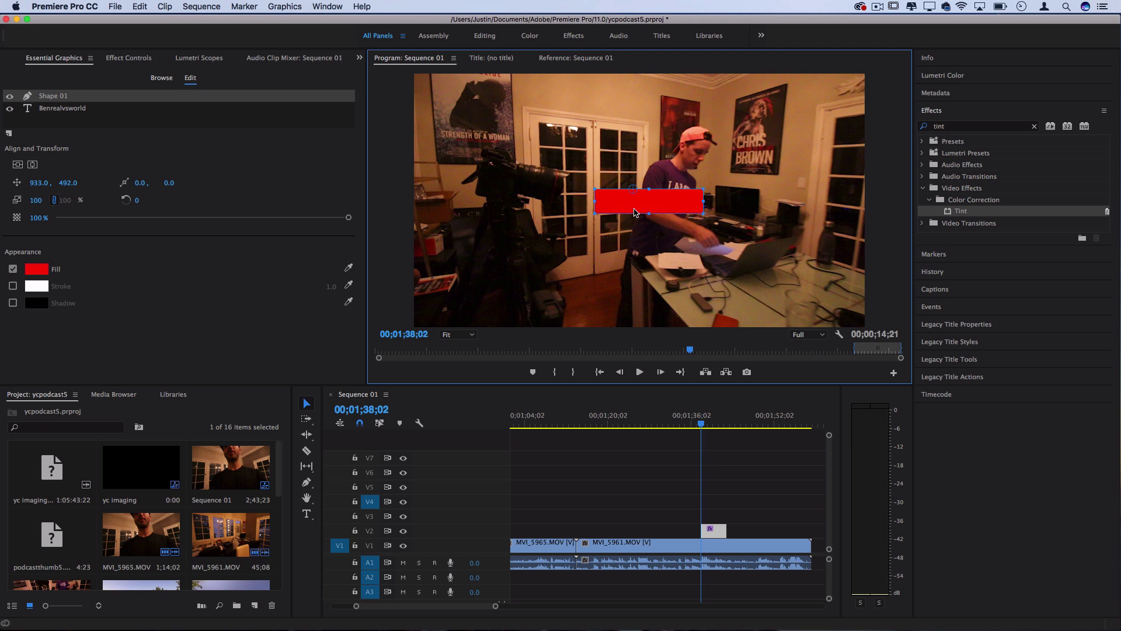
mouse_move(704, 200)
mouse_down()
mouse_move(657, 202)
mouse_move(688, 201)
mouse_up()
Stack the username text layer above Shape 01 so it reads on top of the bar
click(59, 96)
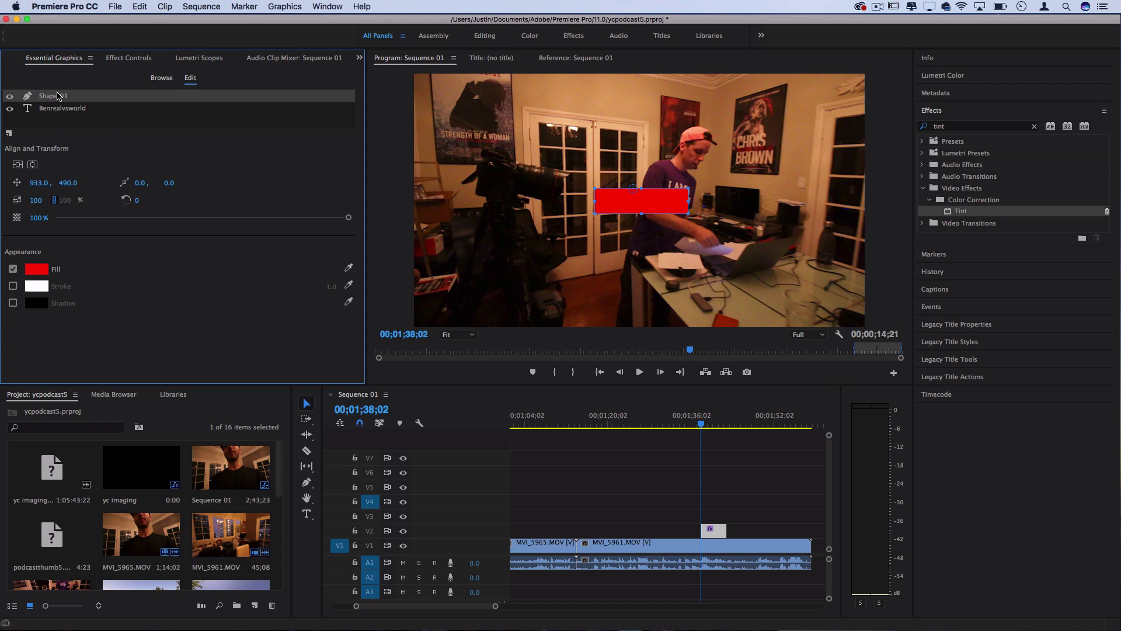
drag(53, 110, 51, 92)
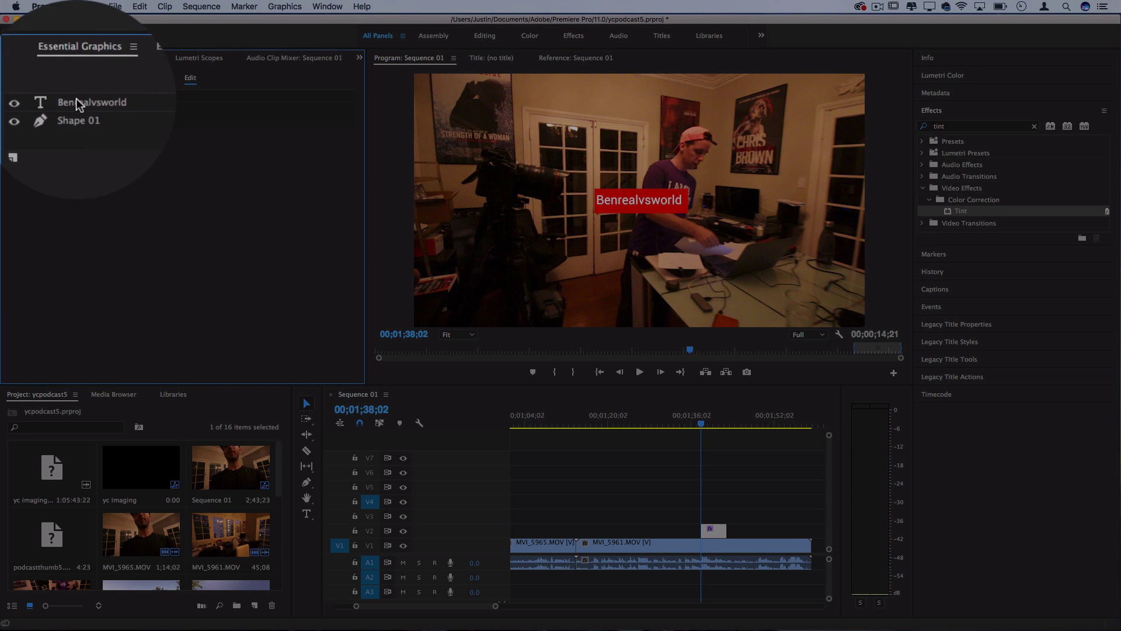
click(52, 97)
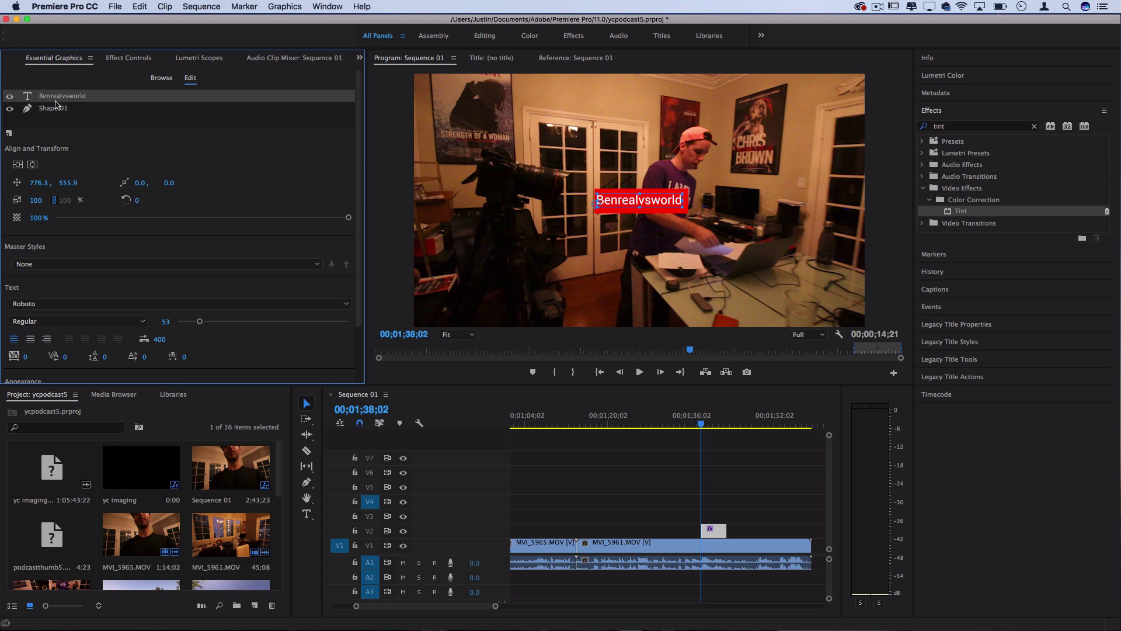
click(59, 109)
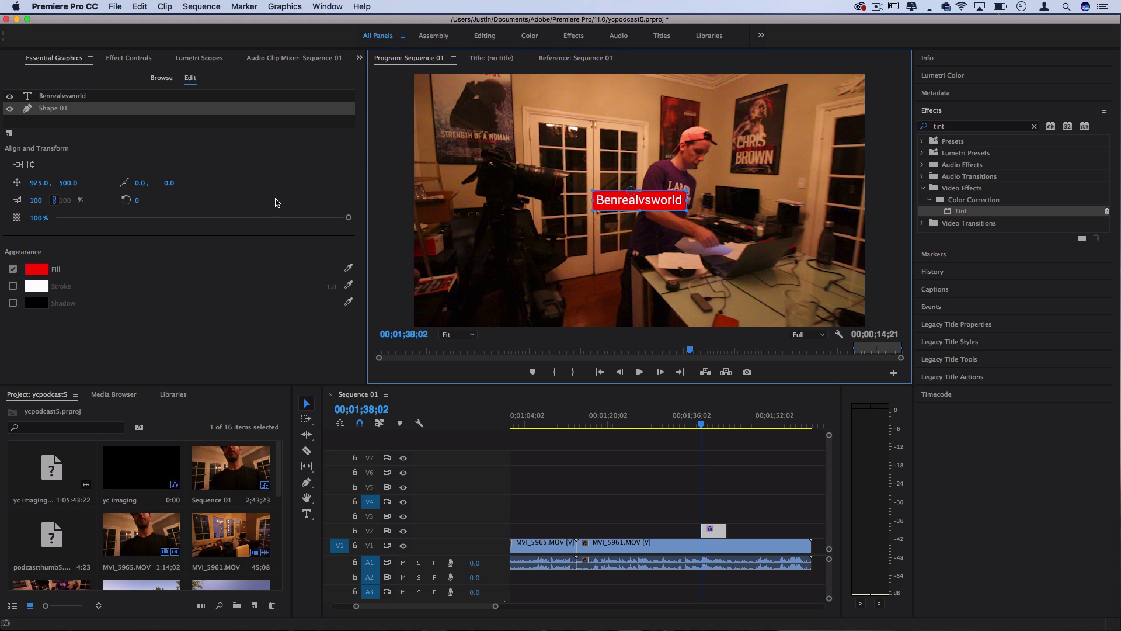
Add a small rectangle rotated 45° and position it as a diamond tip at the bar's top
click(284, 6)
mouse_move(296, 47)
click(455, 78)
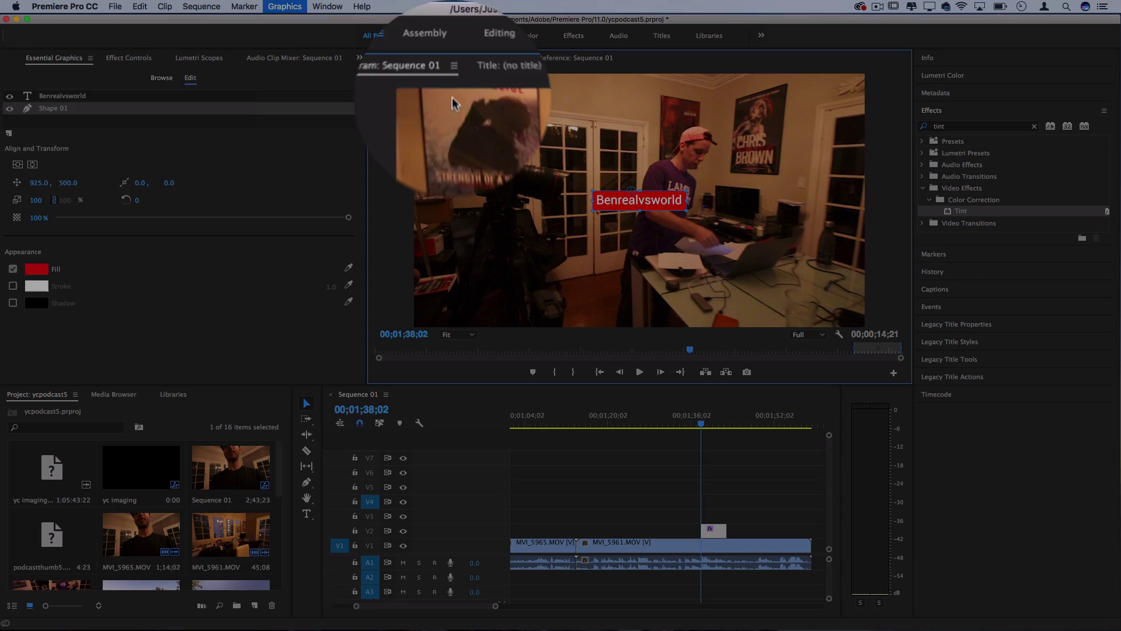
drag(709, 250, 696, 202)
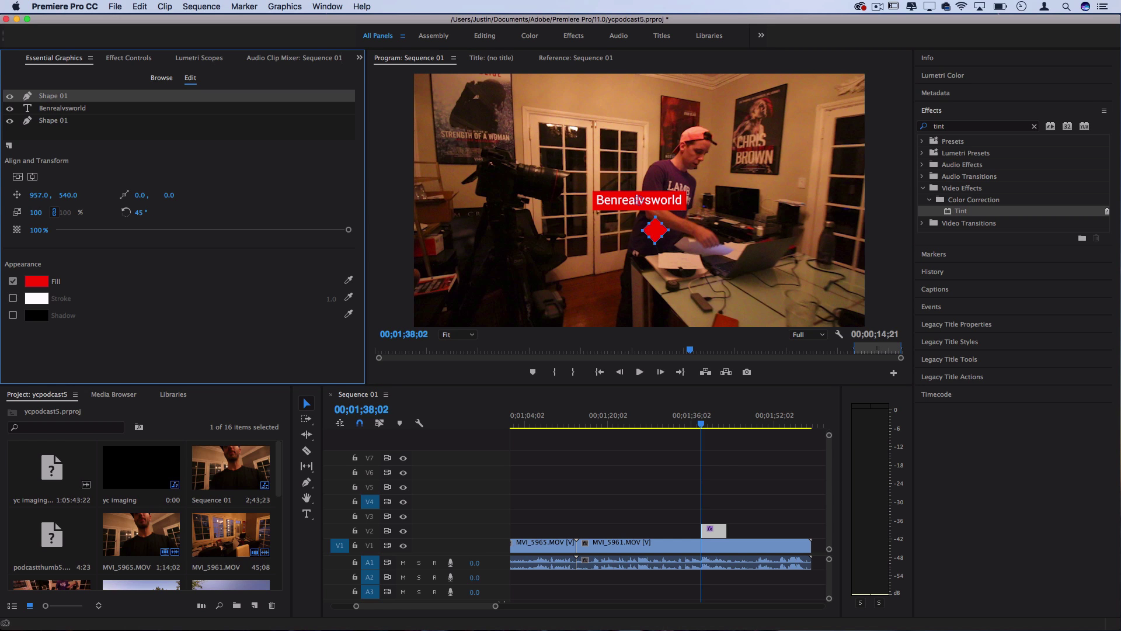
drag(41, 195, 1, 195)
drag(642, 189, 641, 193)
drag(39, 195, 43, 195)
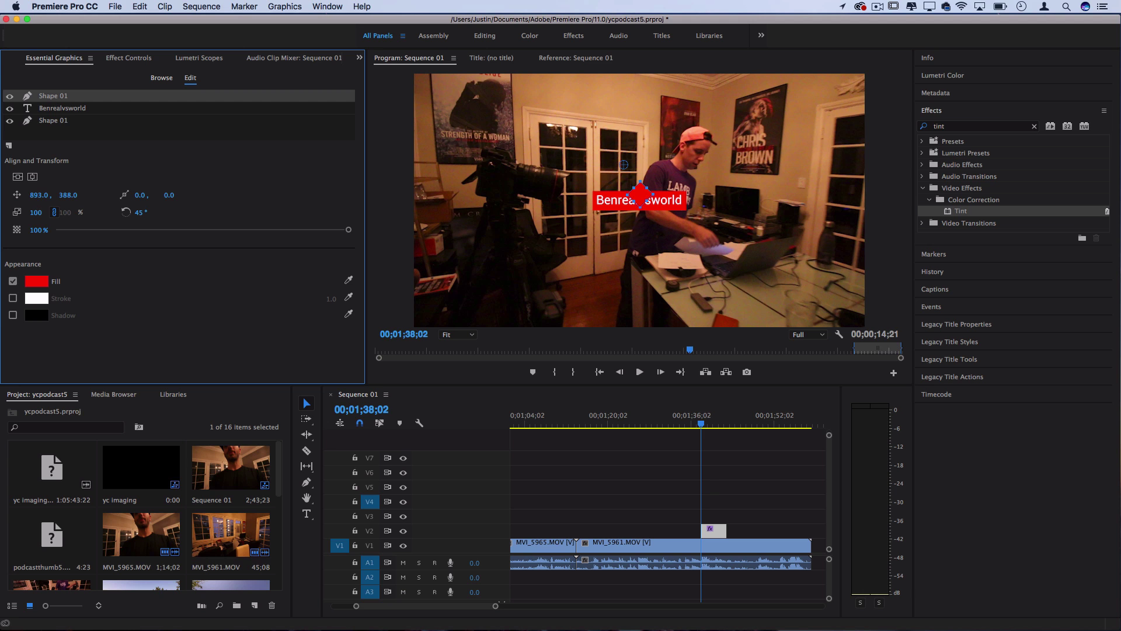
Move the diamond's Shape 01 layer below the username text layer
click(57, 109)
click(57, 97)
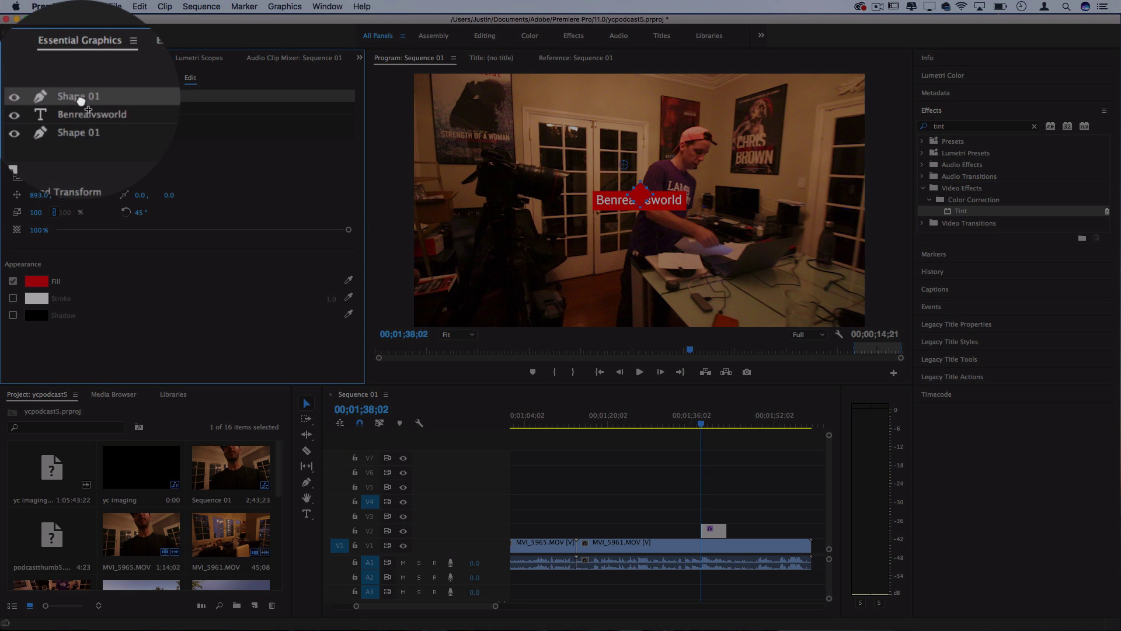
drag(53, 113, 54, 123)
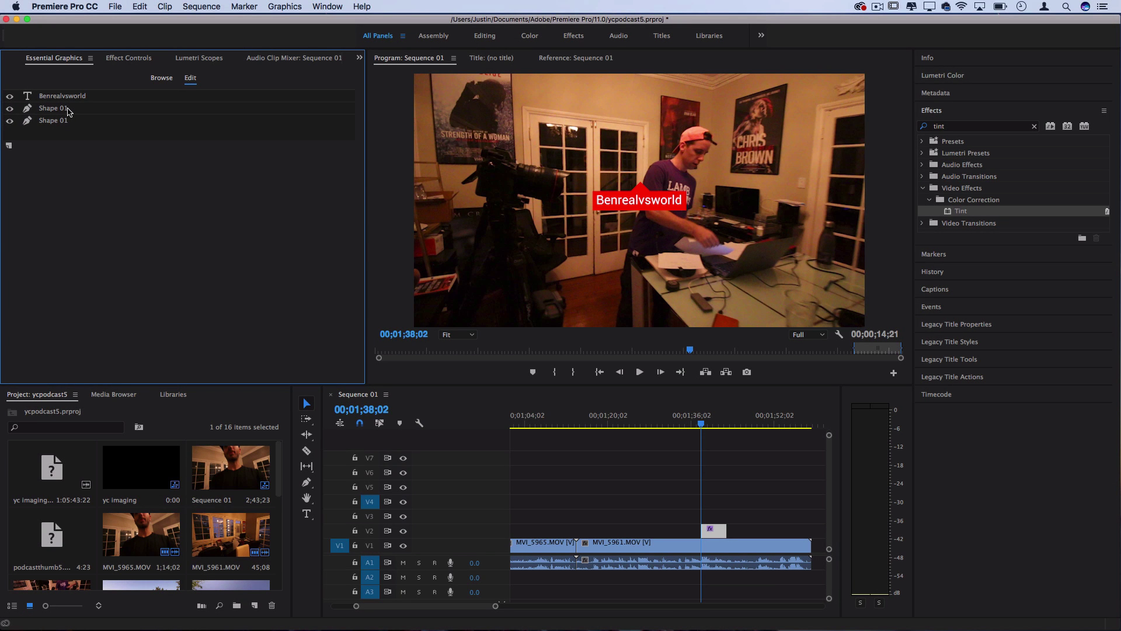
Change the bar's fill colour to charcoal 232323
click(59, 109)
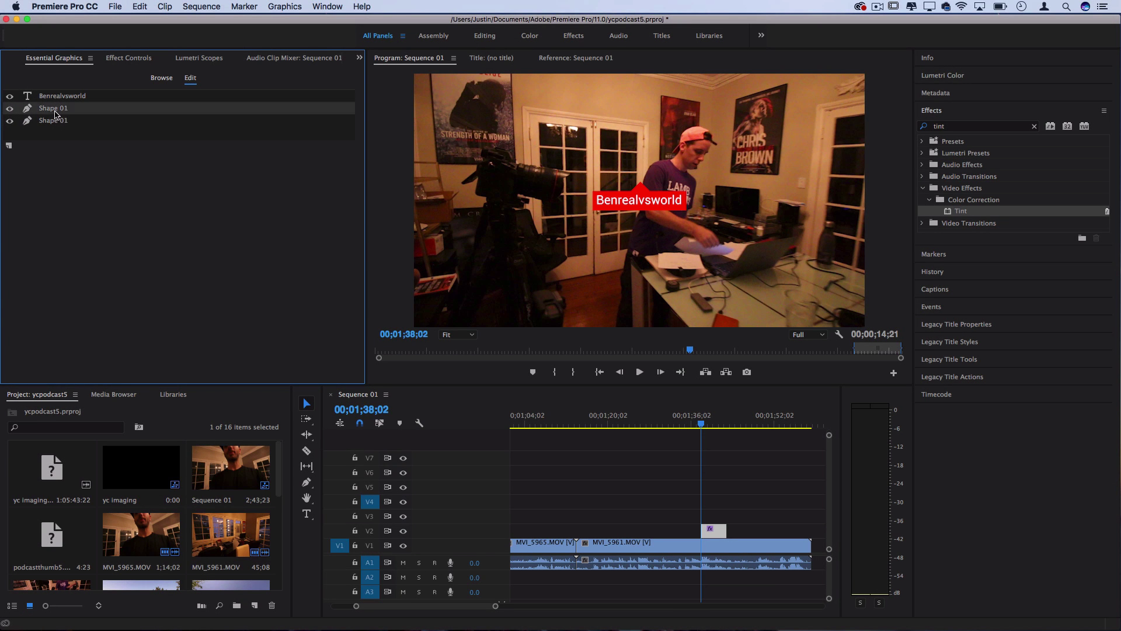
click(36, 281)
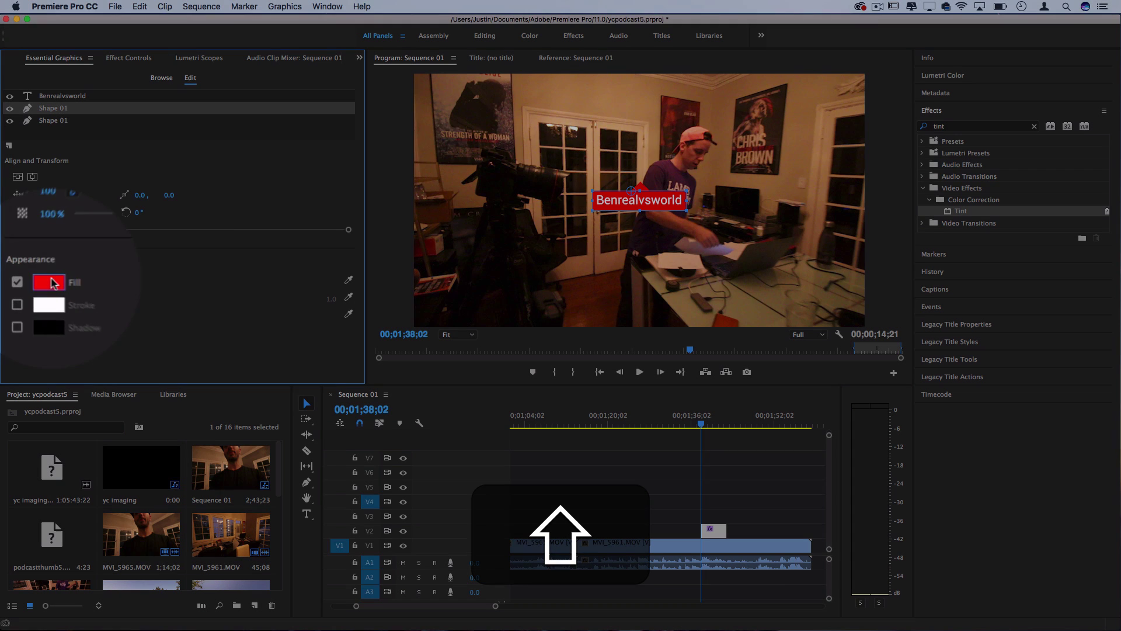
drag(476, 195, 403, 172)
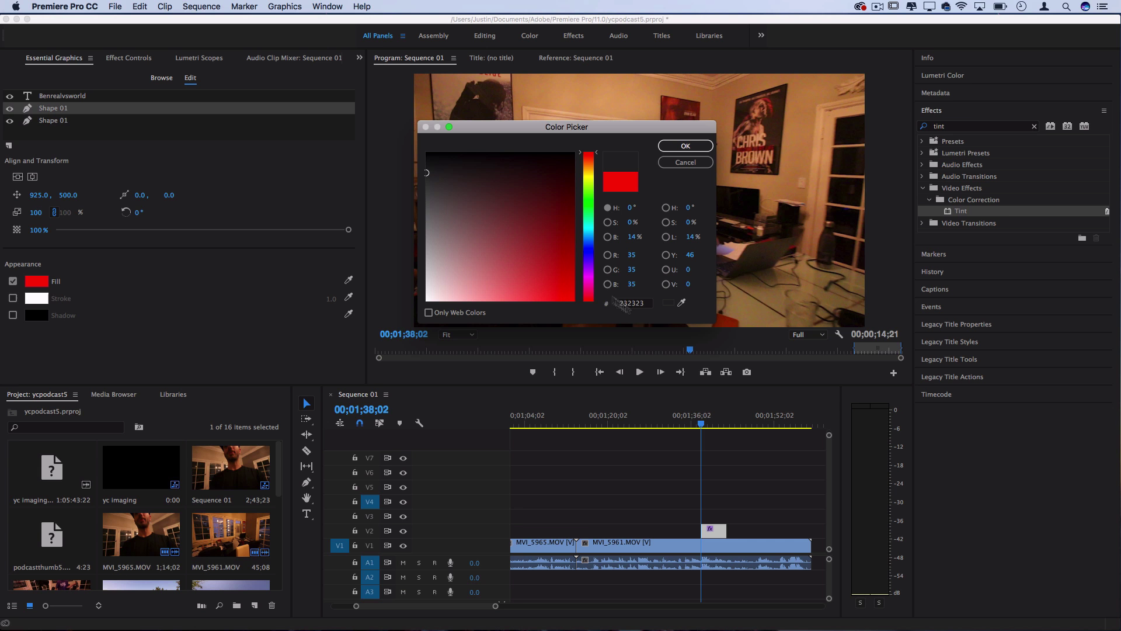
click(647, 304)
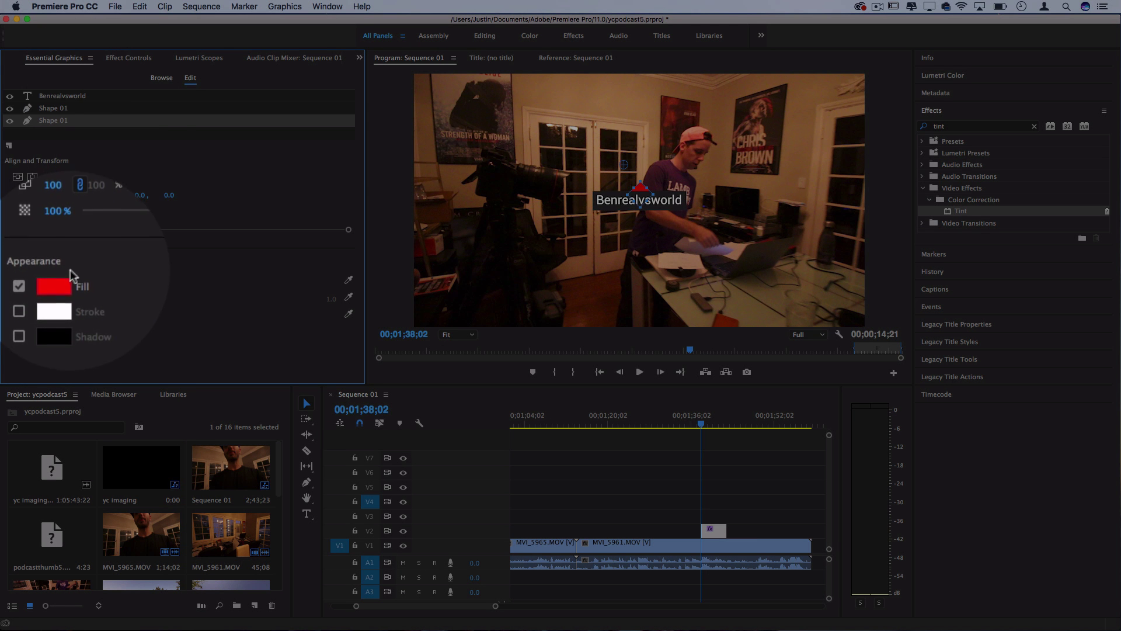
Give the diamond tip the same 232323 charcoal fill
click(42, 281)
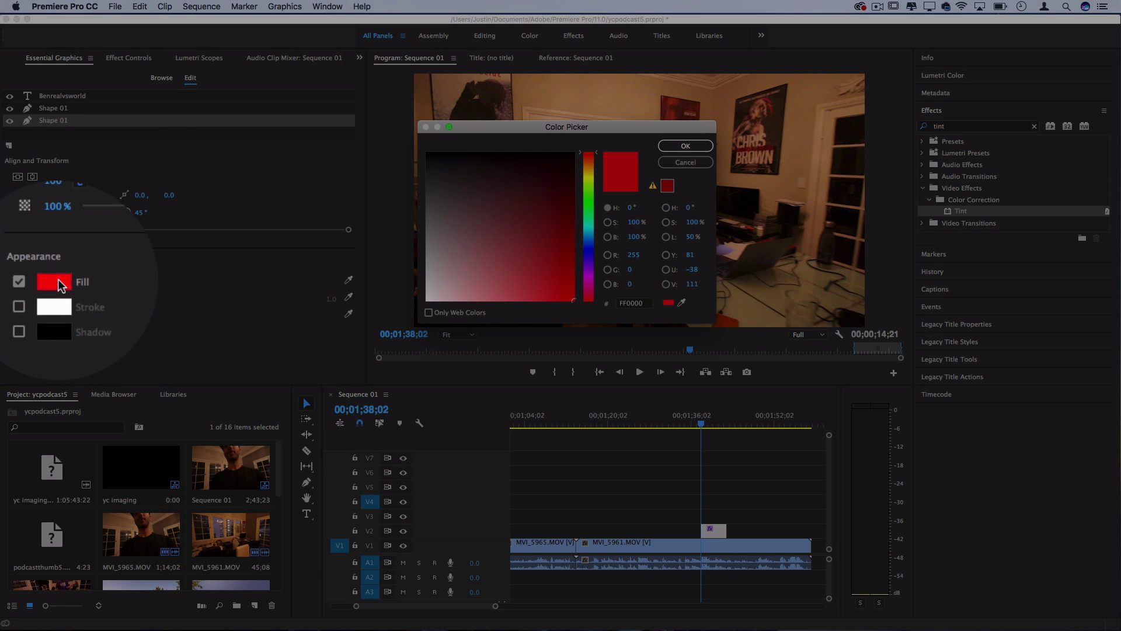
click(647, 304)
text(E82000)
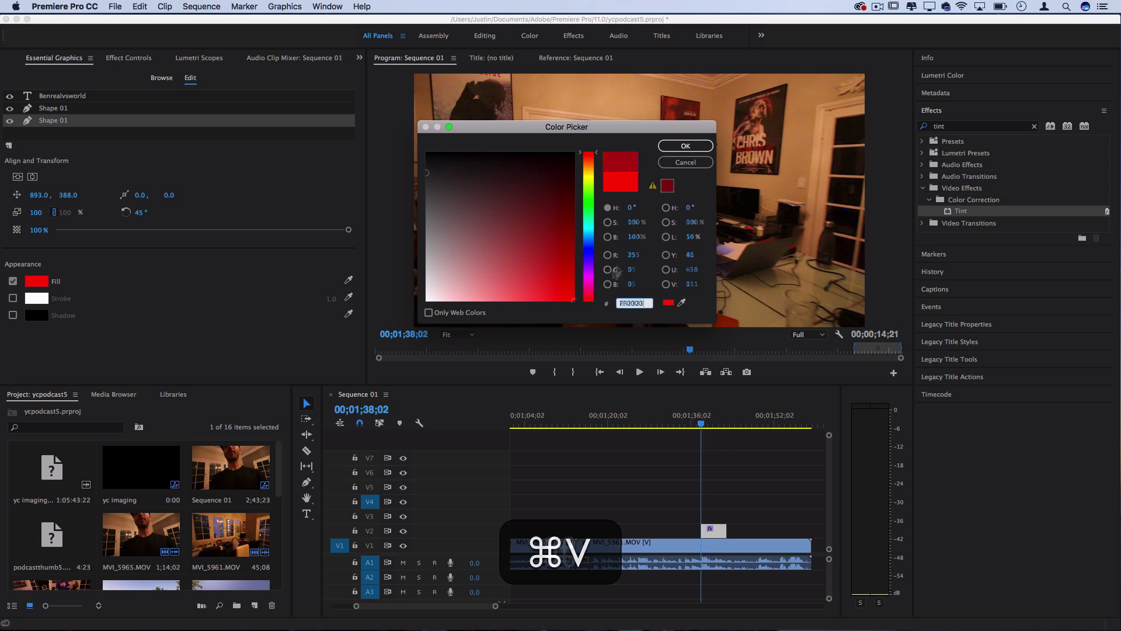
click(686, 145)
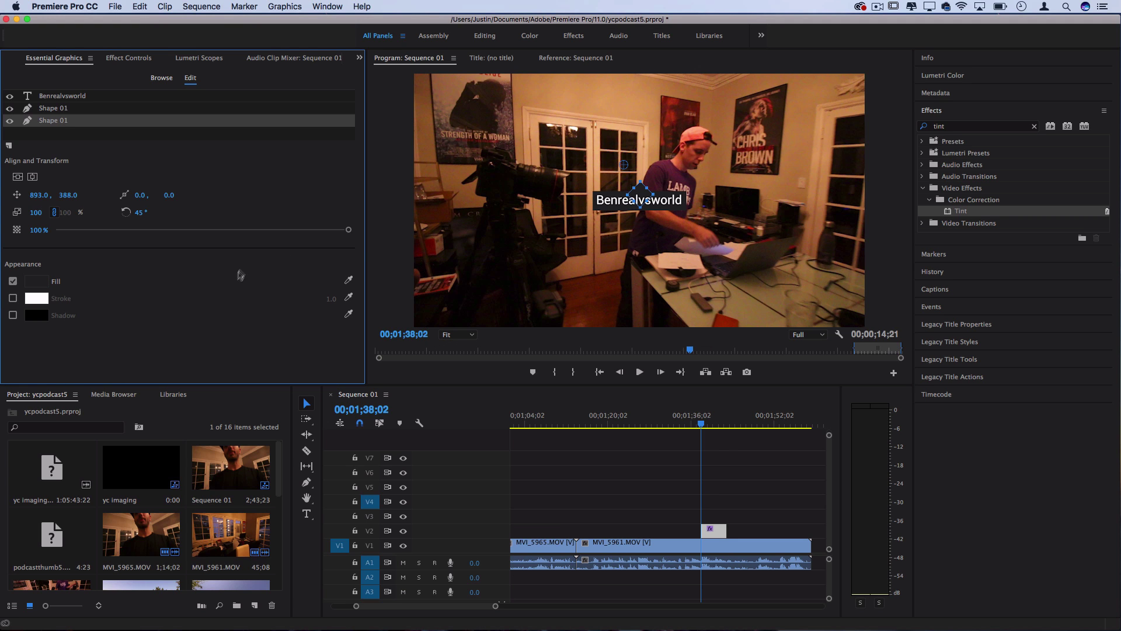
click(543, 225)
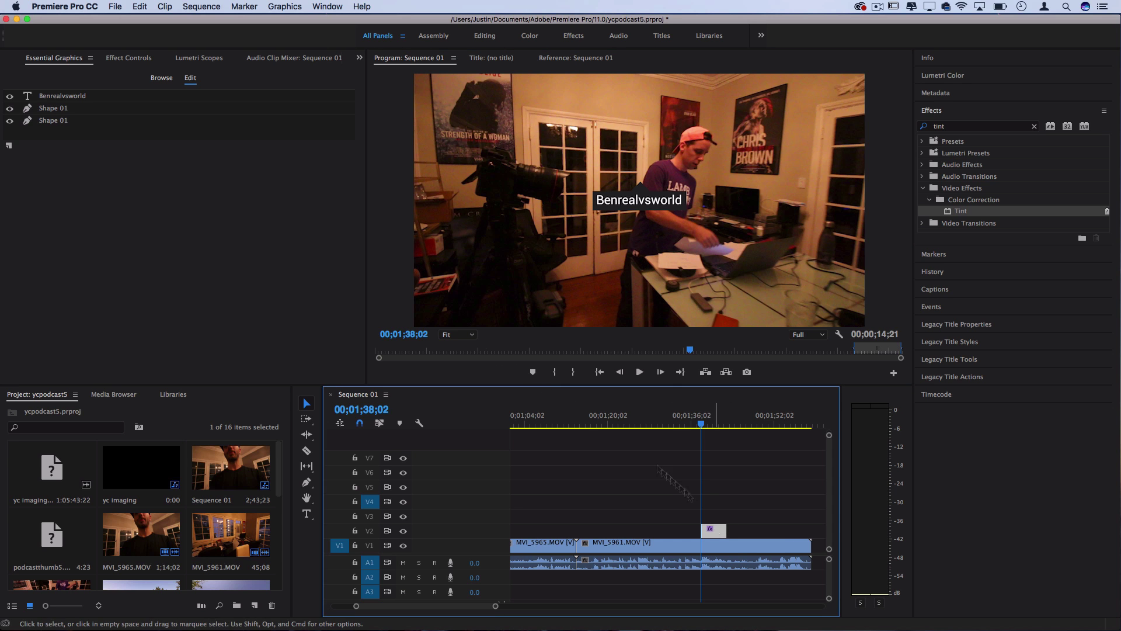
Lower the charcoal shapes' opacity to 90%
click(97, 120)
click(78, 109)
click(70, 116)
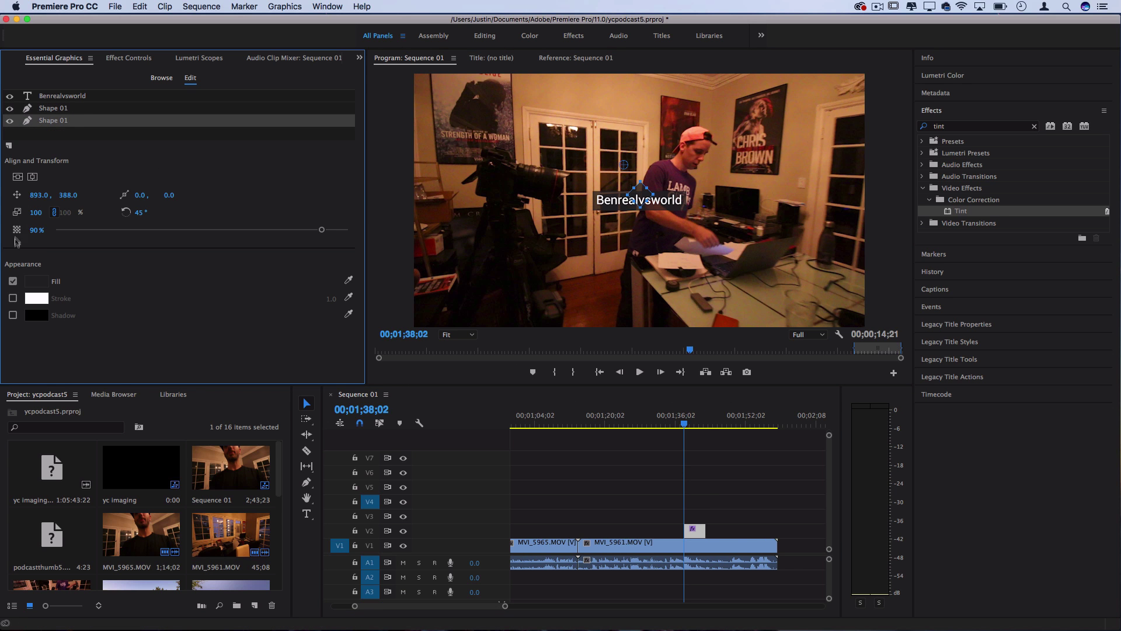
mouse_move(315, 233)
mouse_down()
mouse_move(274, 230)
mouse_move(322, 231)
mouse_up()
click(572, 241)
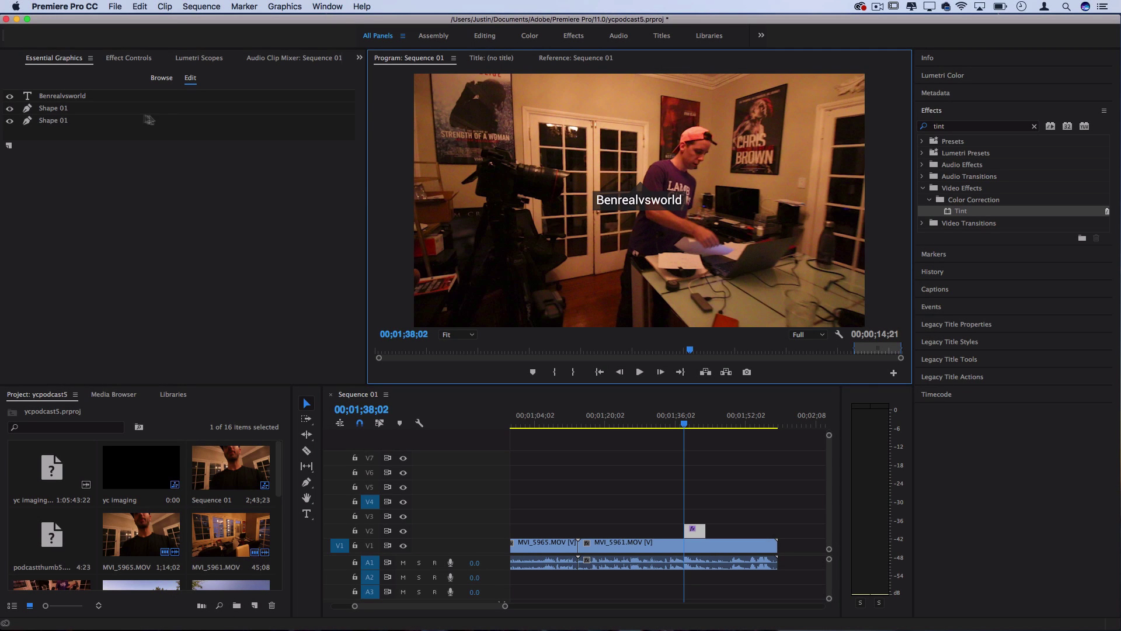
click(111, 122)
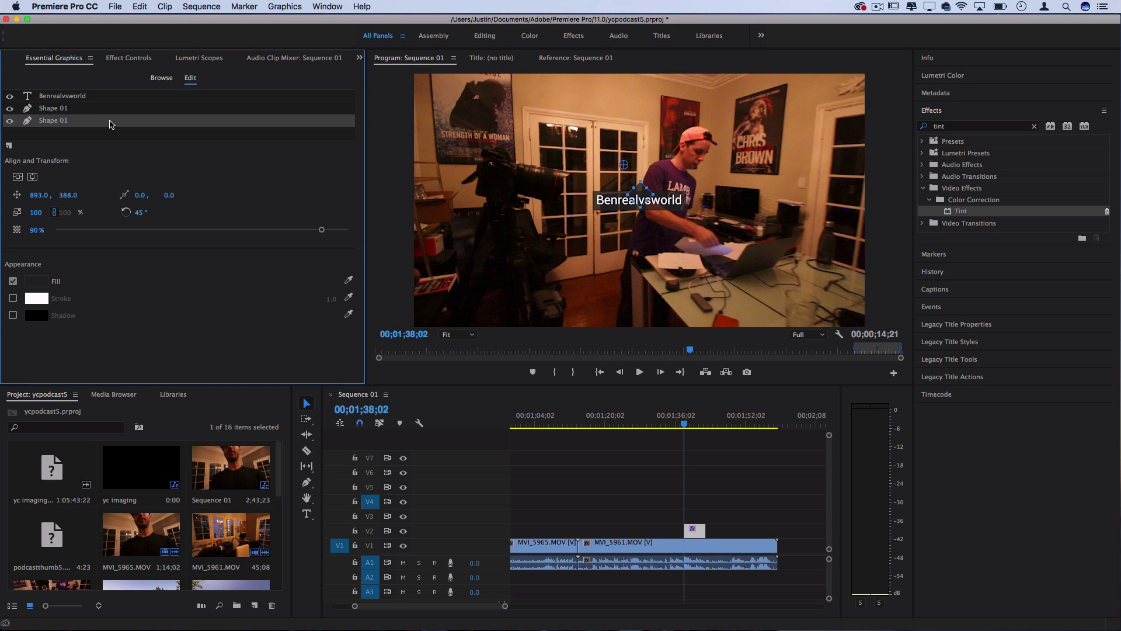
click(72, 110)
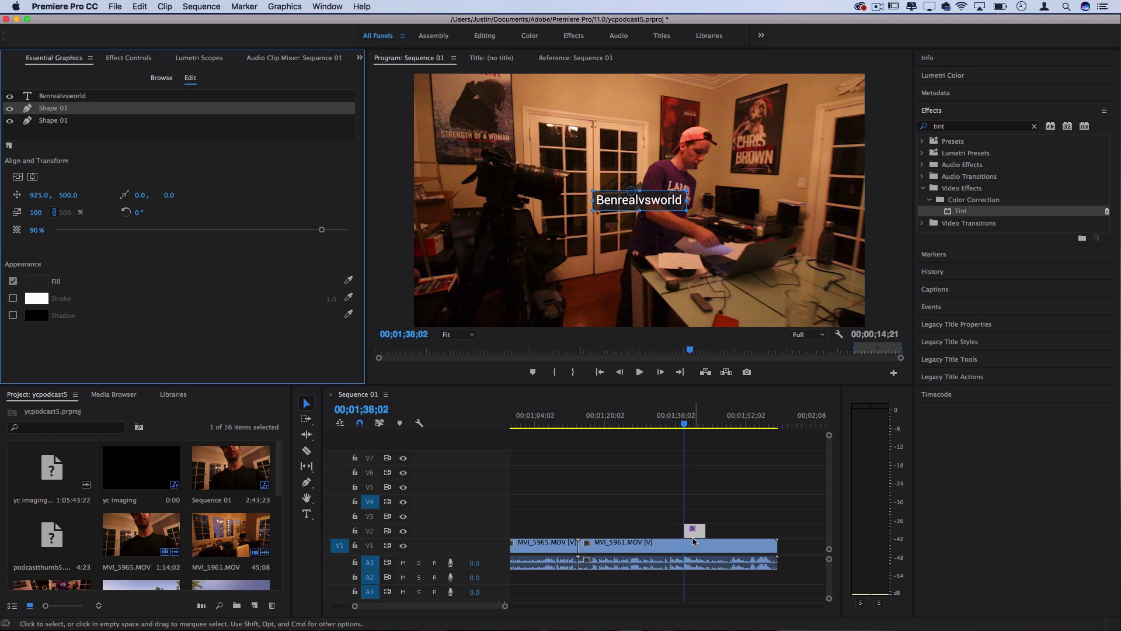
Show Effect Controls and move the playhead to 00;01;40;00 to check the tag
click(119, 57)
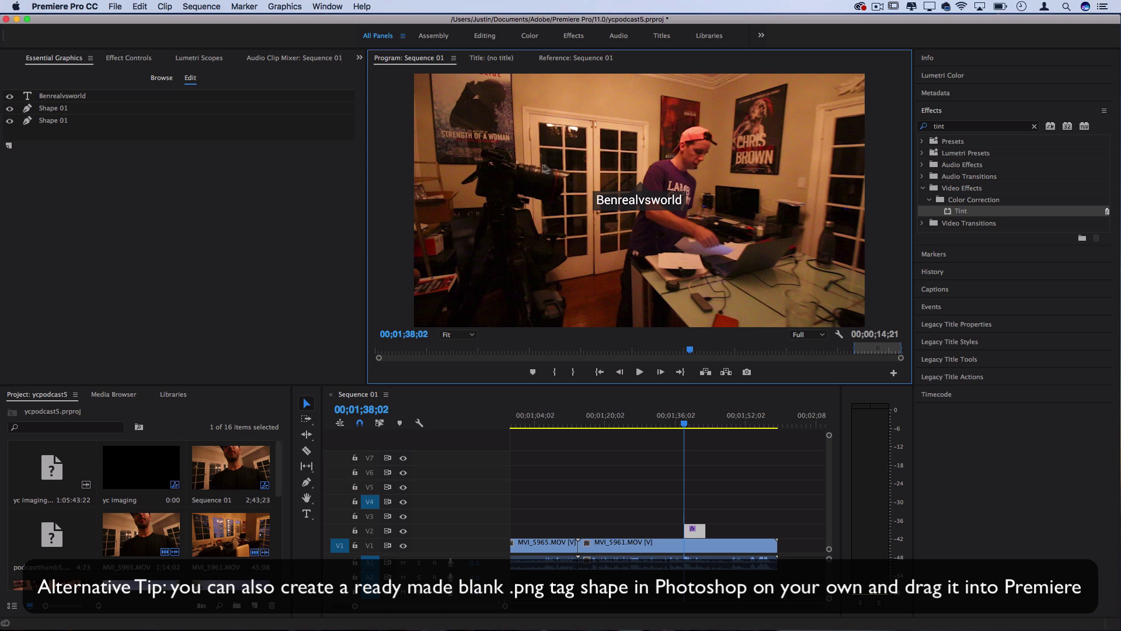
click(694, 528)
click(690, 421)
drag(691, 425, 694, 423)
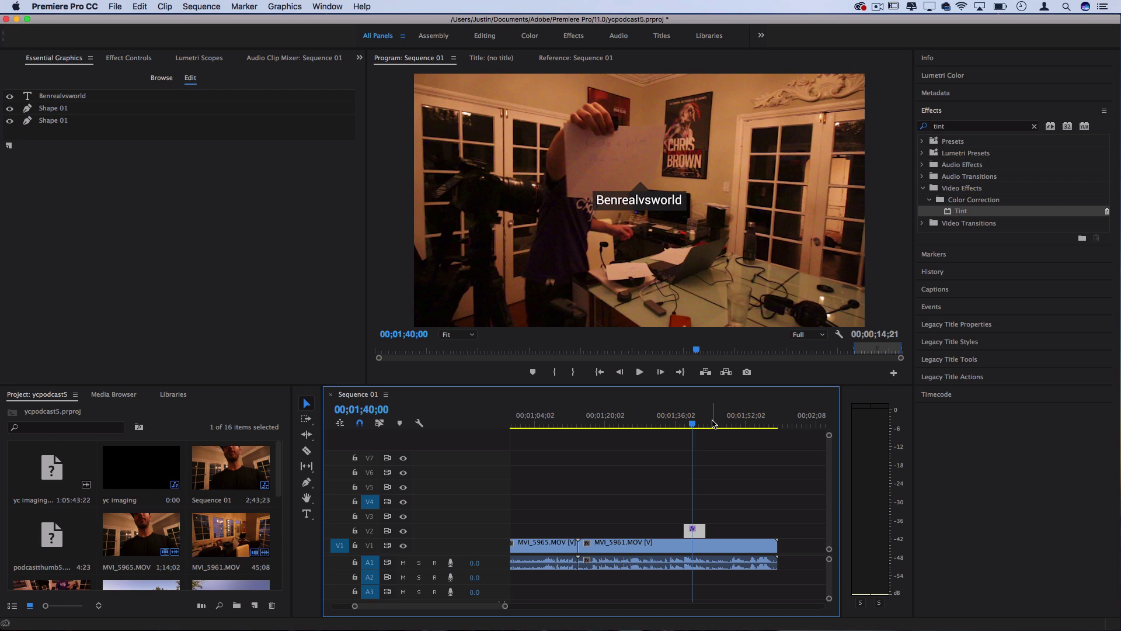
Slide the Benrealvsworld title clip on V2 to start at 00;01;53;20, then zoom the timeline in
click(753, 427)
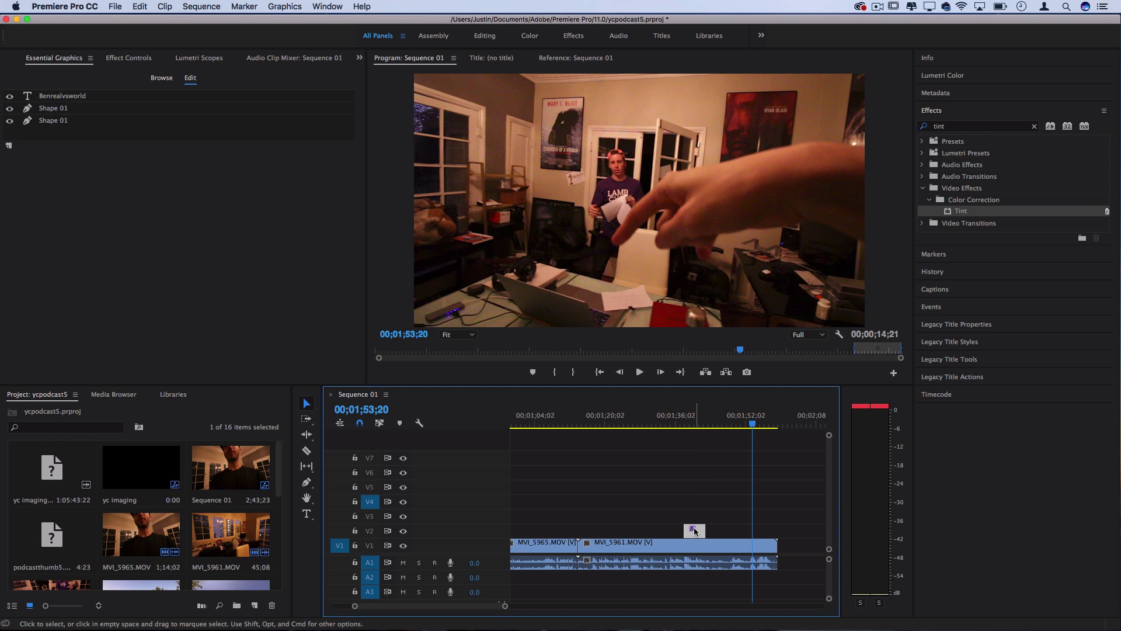
drag(692, 532, 760, 532)
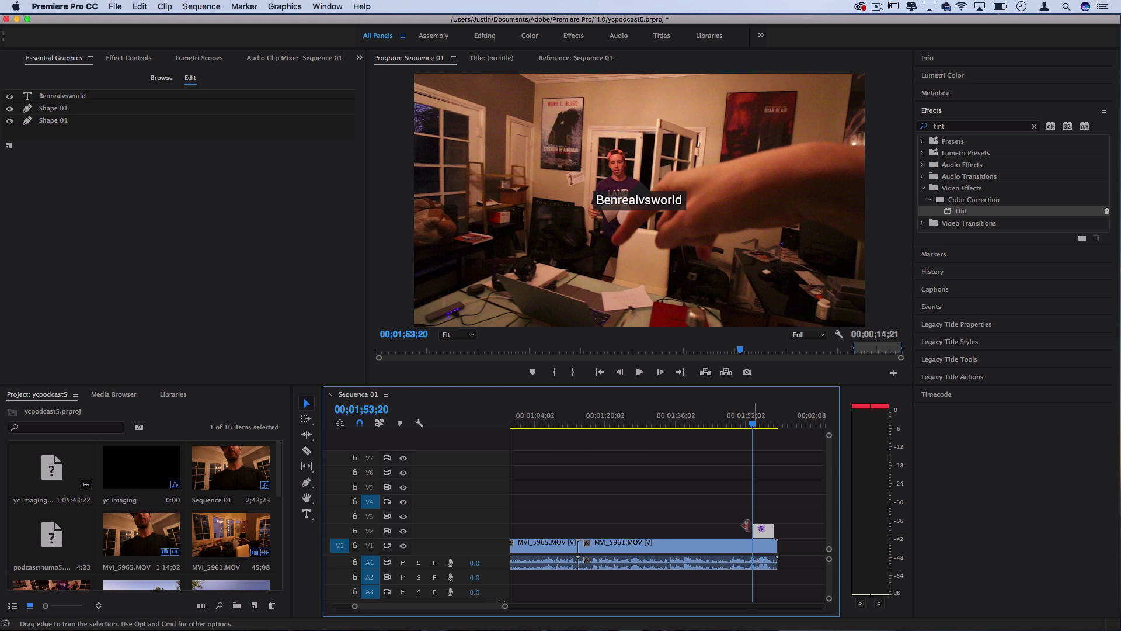
key(=)
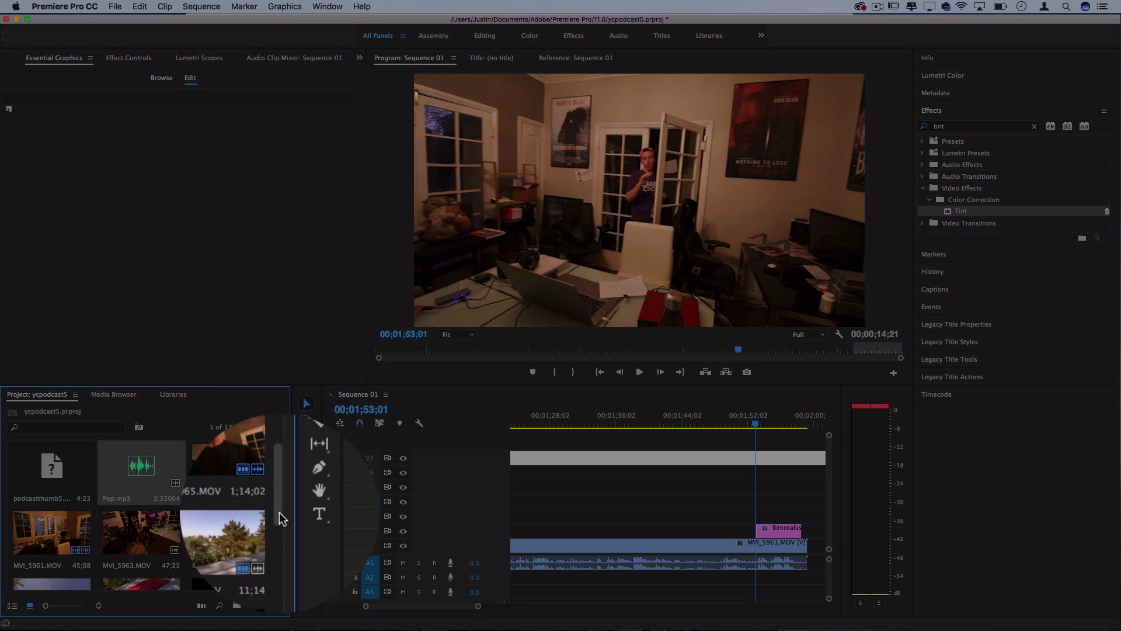
Add Pop.mp3 at the tag's start and trim the Benrealvsworld title from the playhead to MVI_5961's end
drag(141, 465, 762, 578)
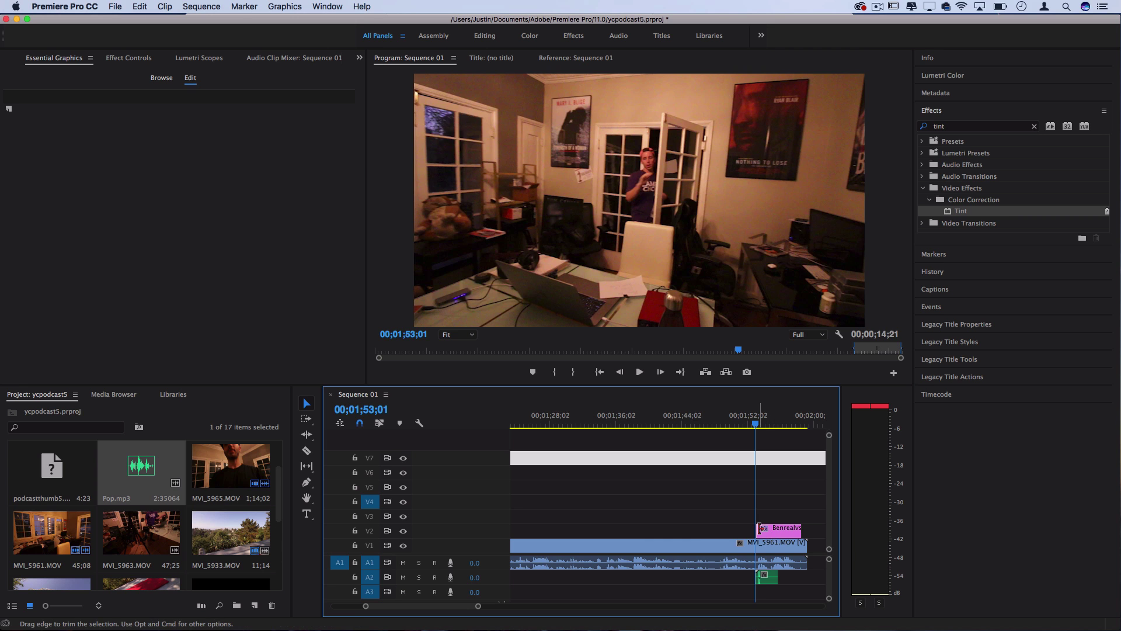
drag(760, 528, 808, 528)
drag(756, 421, 777, 419)
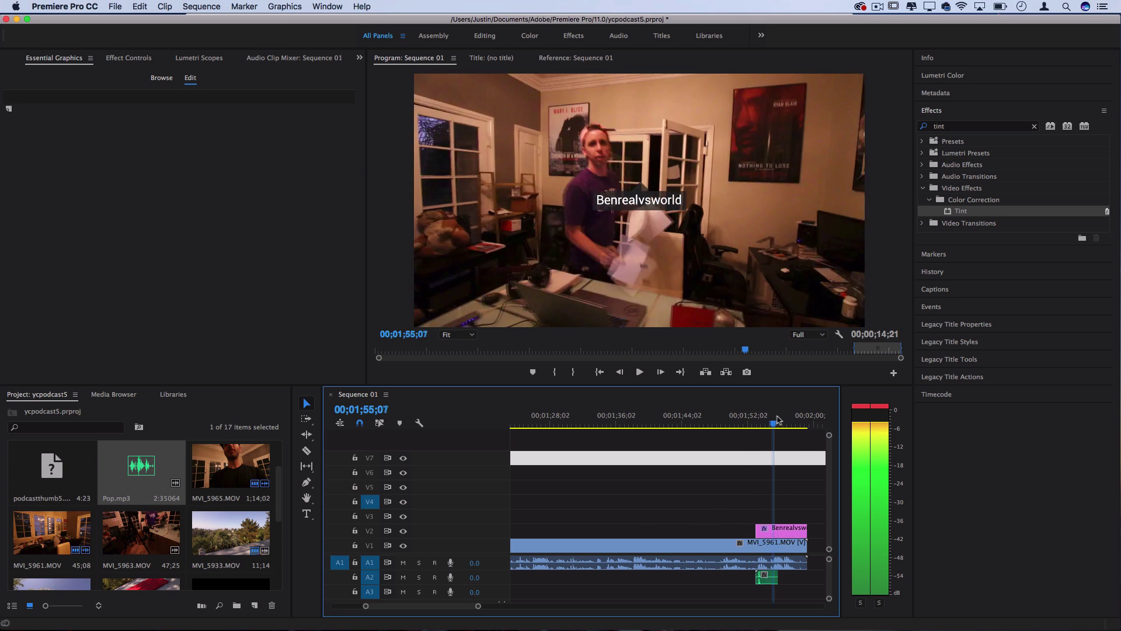
click(757, 424)
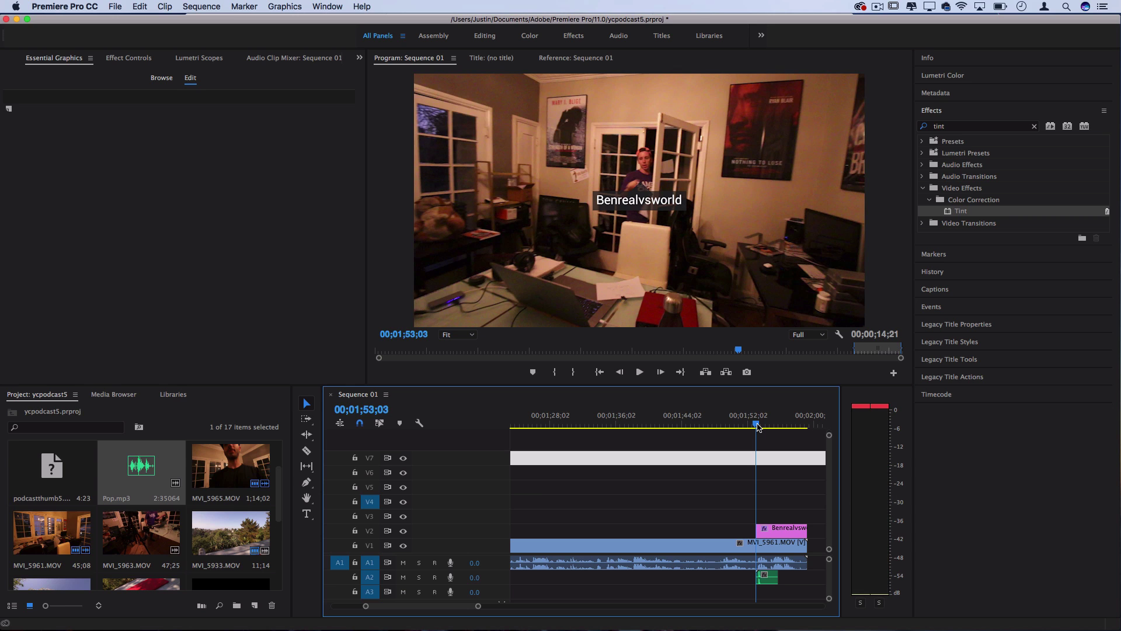
Set a Scale keyframe of 0 on the Benrealvsworld title's first frame
click(782, 530)
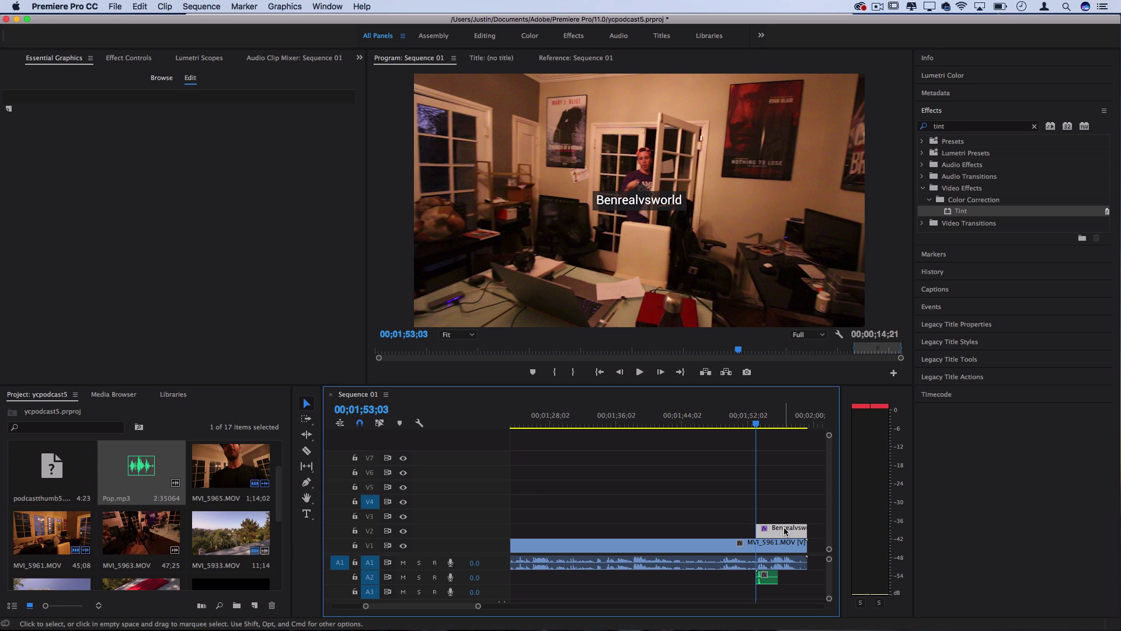
click(137, 60)
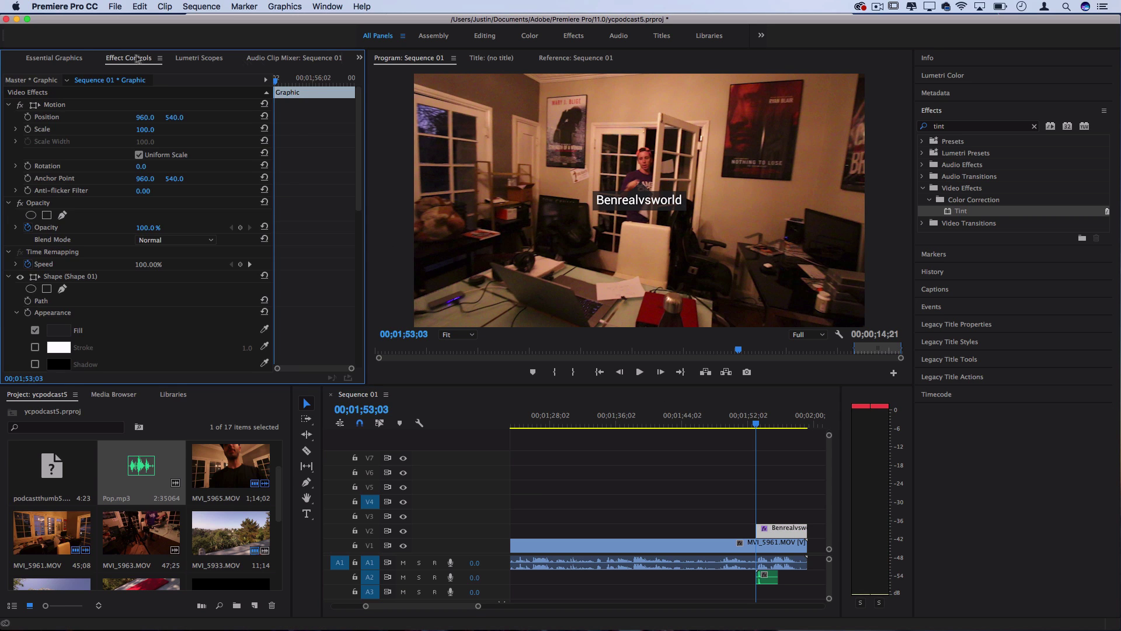
drag(286, 83, 223, 87)
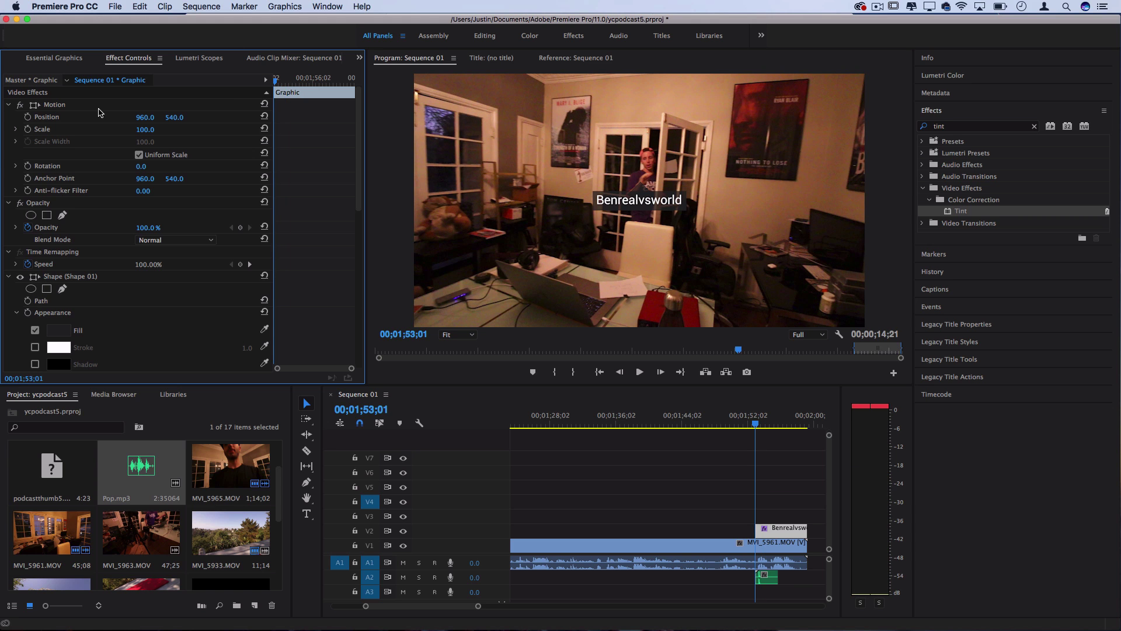
click(28, 130)
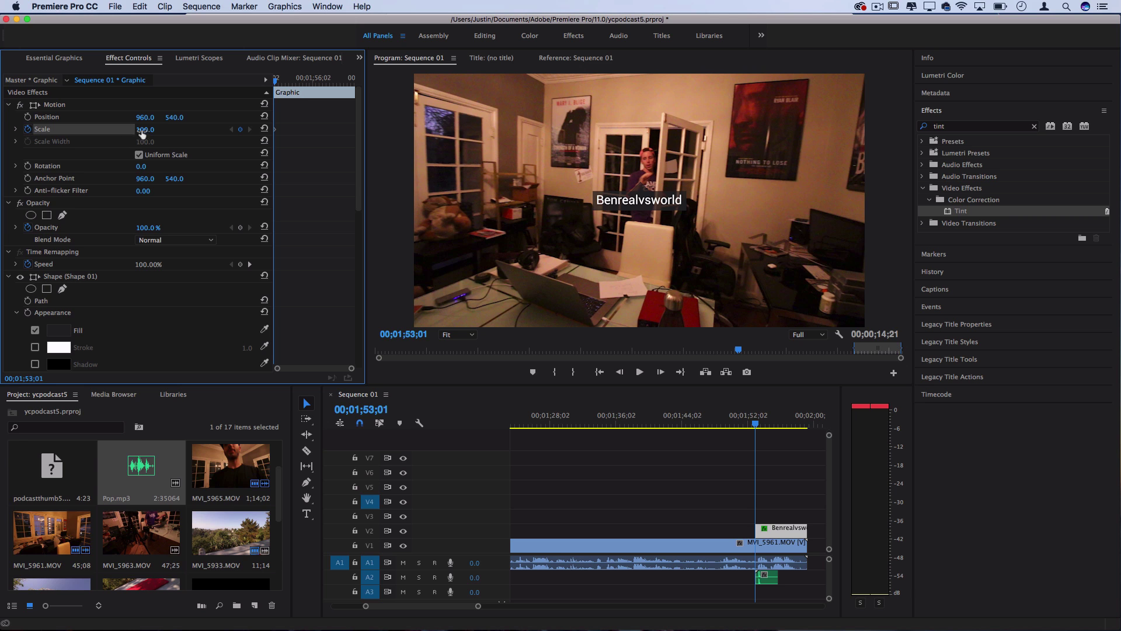
click(145, 129)
text(0)
key(Return)
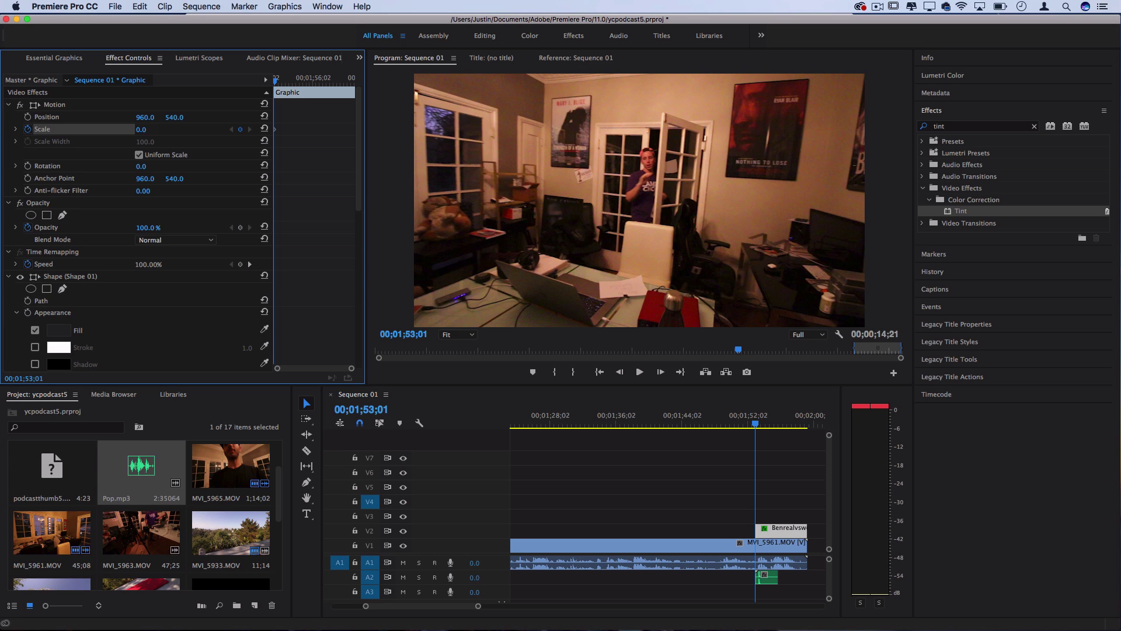
Add a Scale keyframe of 100 a few frames later
key(space)
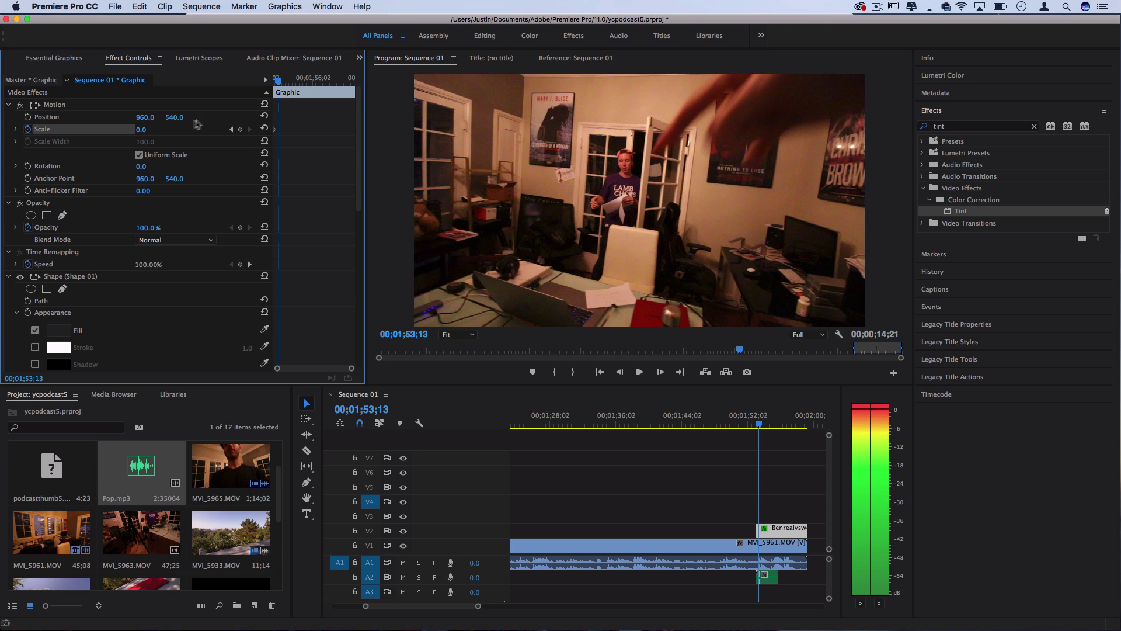
click(141, 130)
text(100)
key(Return)
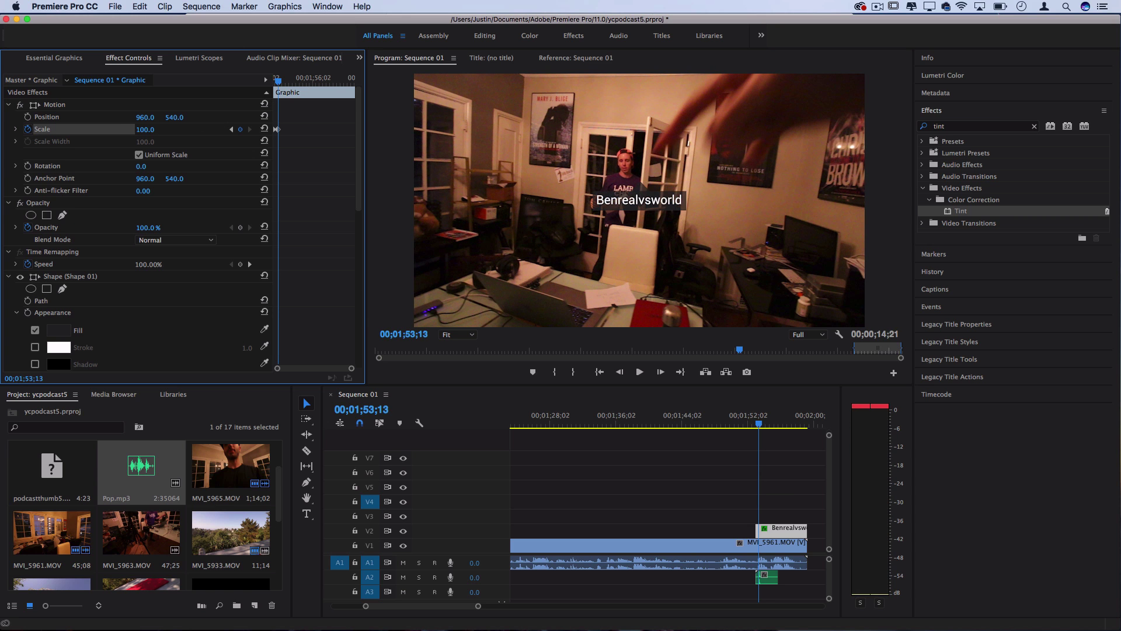
Move the full-size Scale keyframe closer to the start for a quicker pop-in
drag(278, 81, 217, 76)
key(space)
key(space)
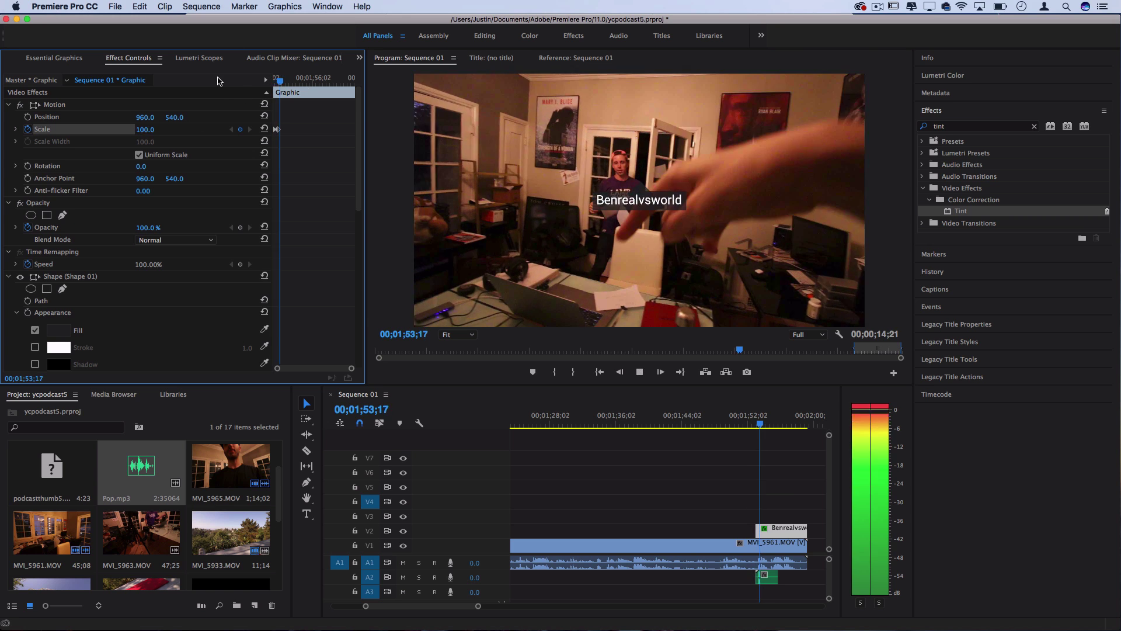
key(equal)
key(equal)
key(equal)
key(minus)
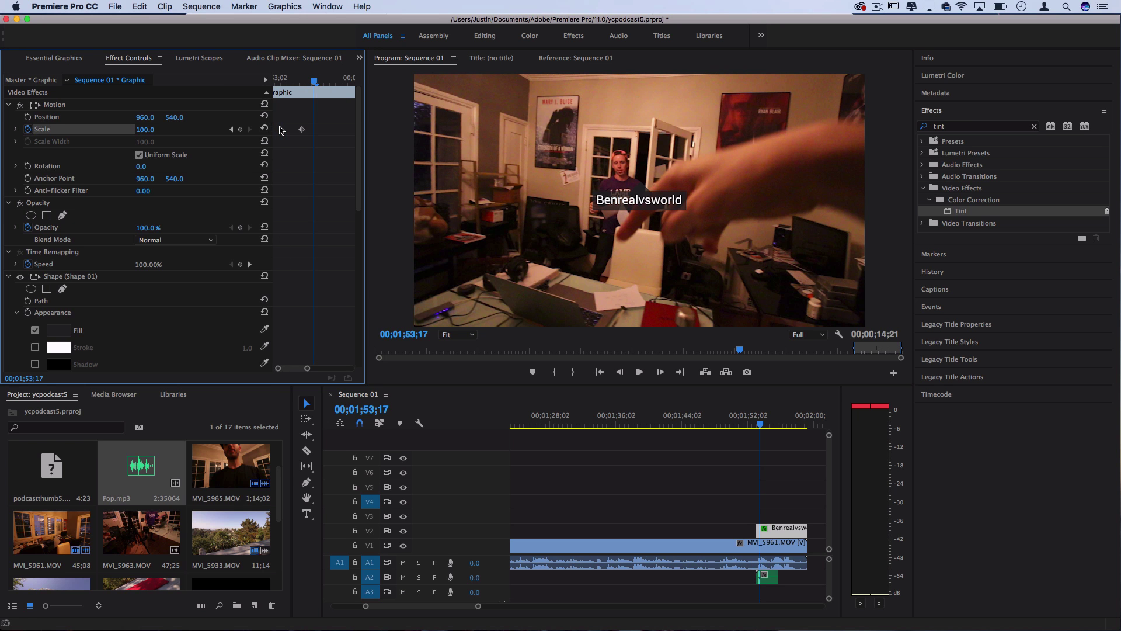
drag(298, 131, 276, 131)
drag(288, 84, 211, 76)
key(space)
key(space)
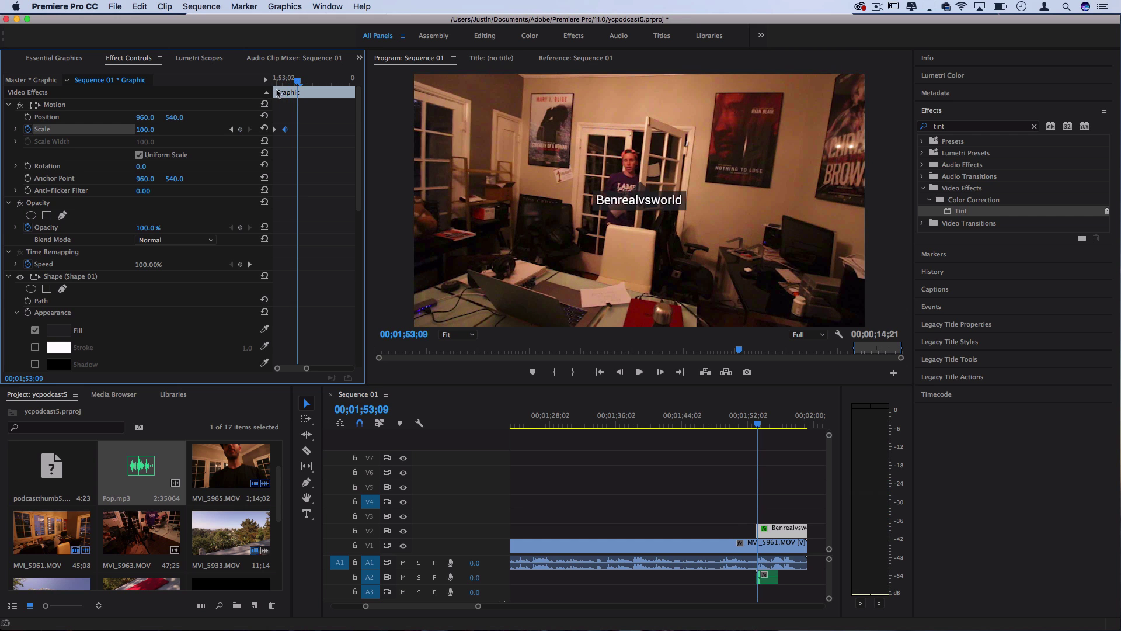
drag(298, 80, 281, 82)
key(Delete)
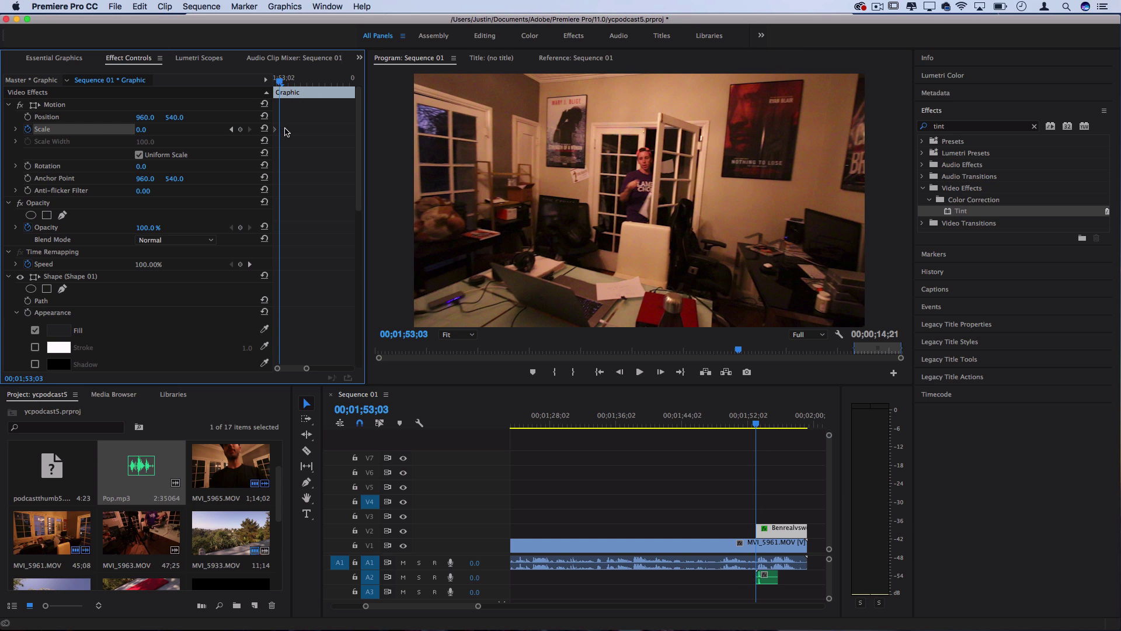
drag(143, 131, 222, 131)
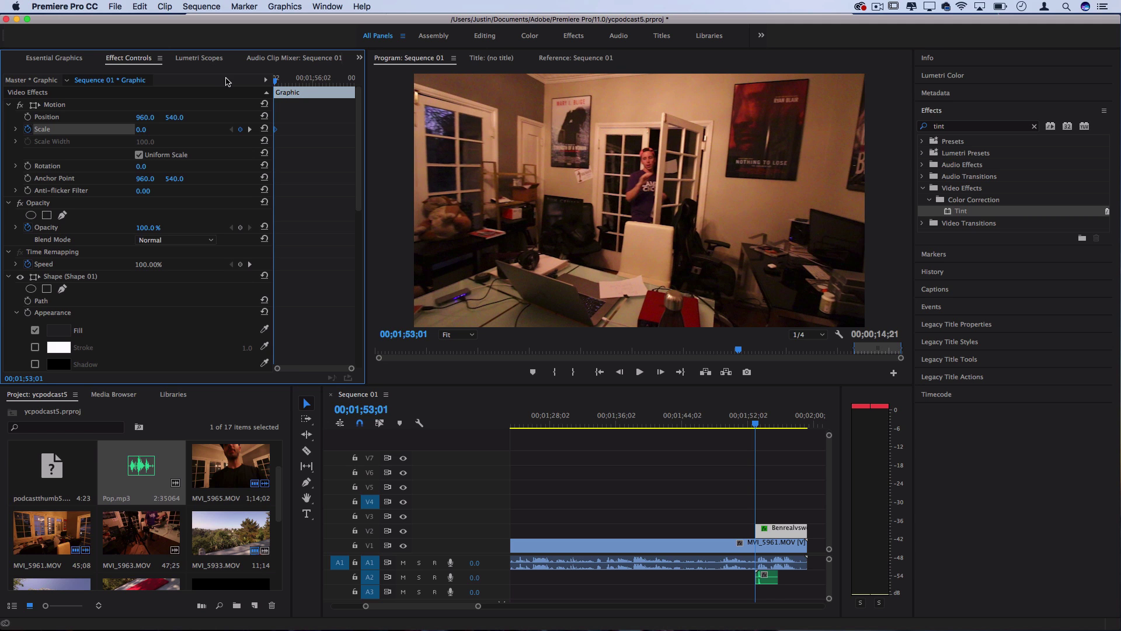
Keyframe the tag's Position from 863, 581 to 768, 601 to follow the person left and down
key(space)
key(space)
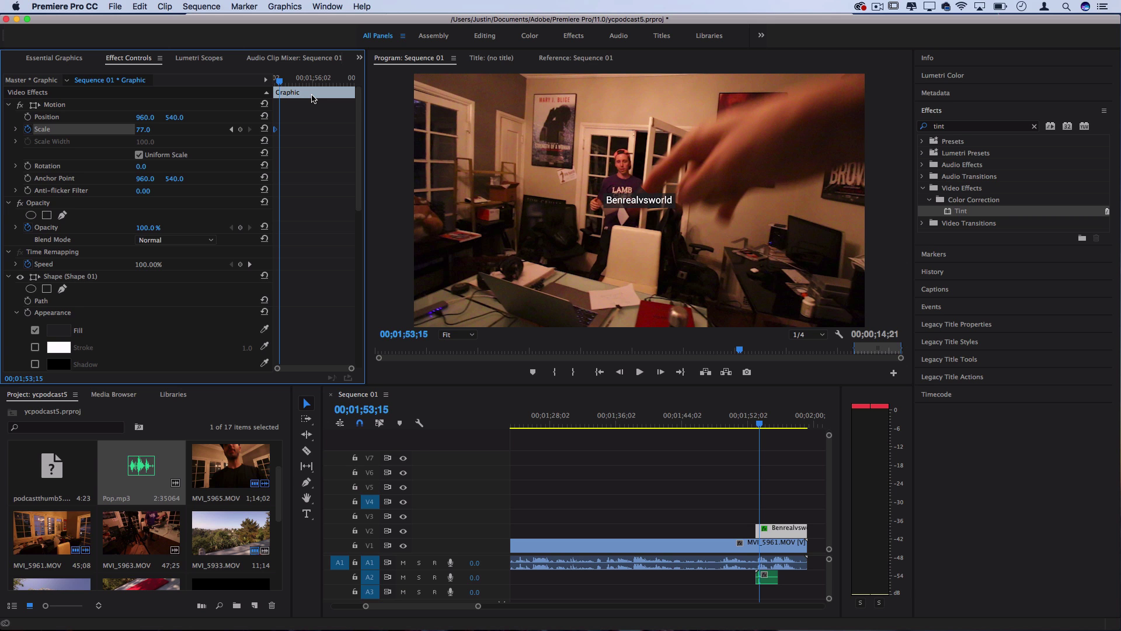
drag(297, 83, 244, 84)
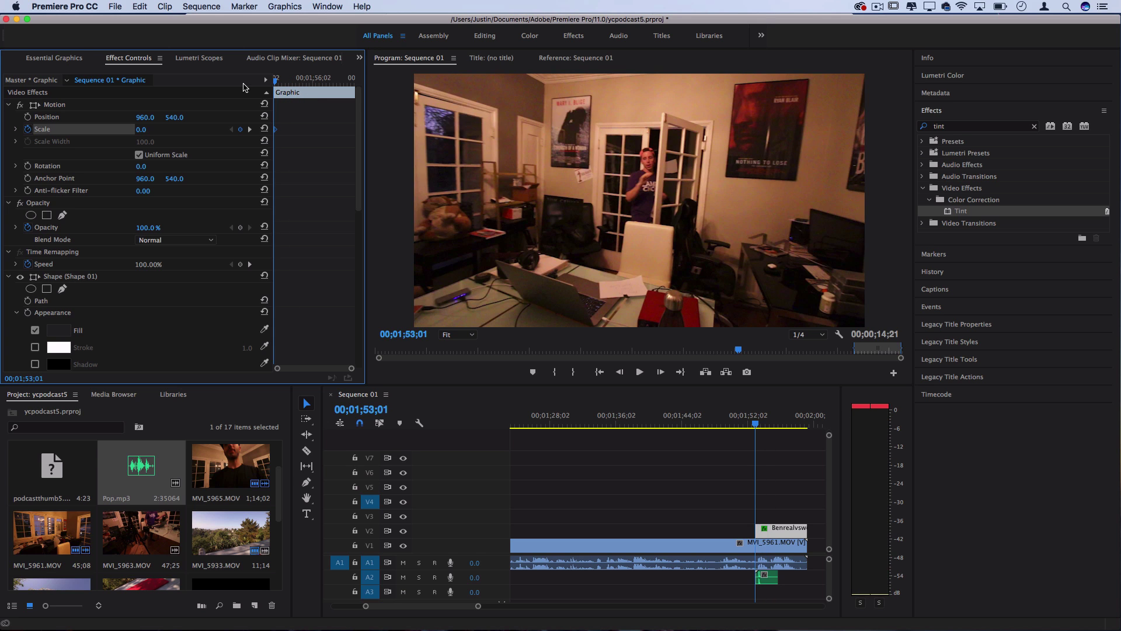
click(27, 116)
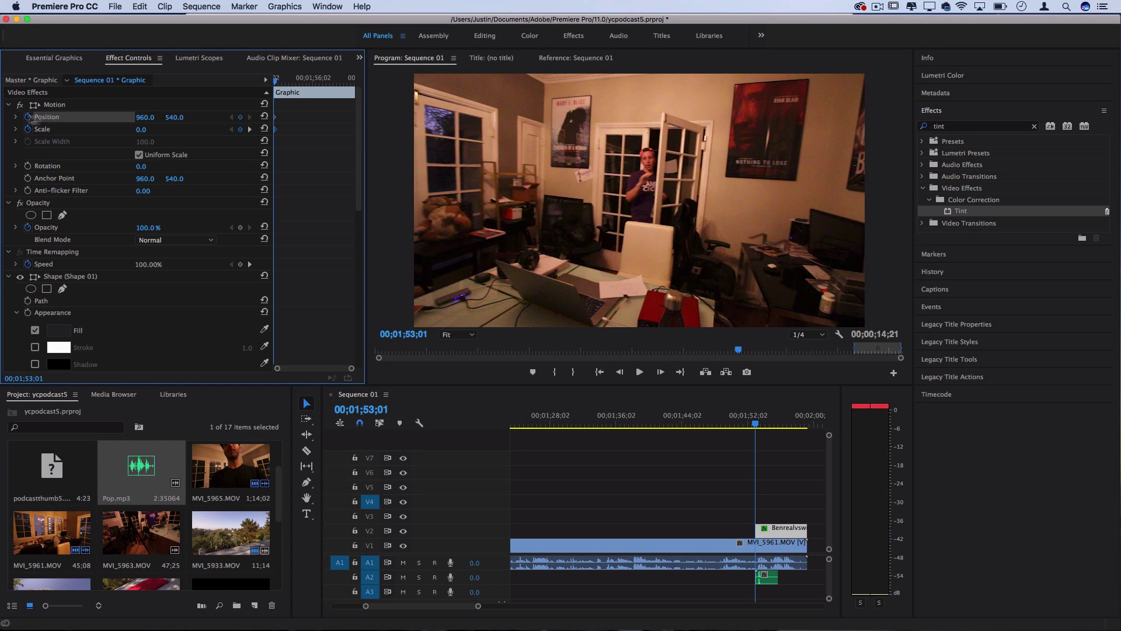
key(space)
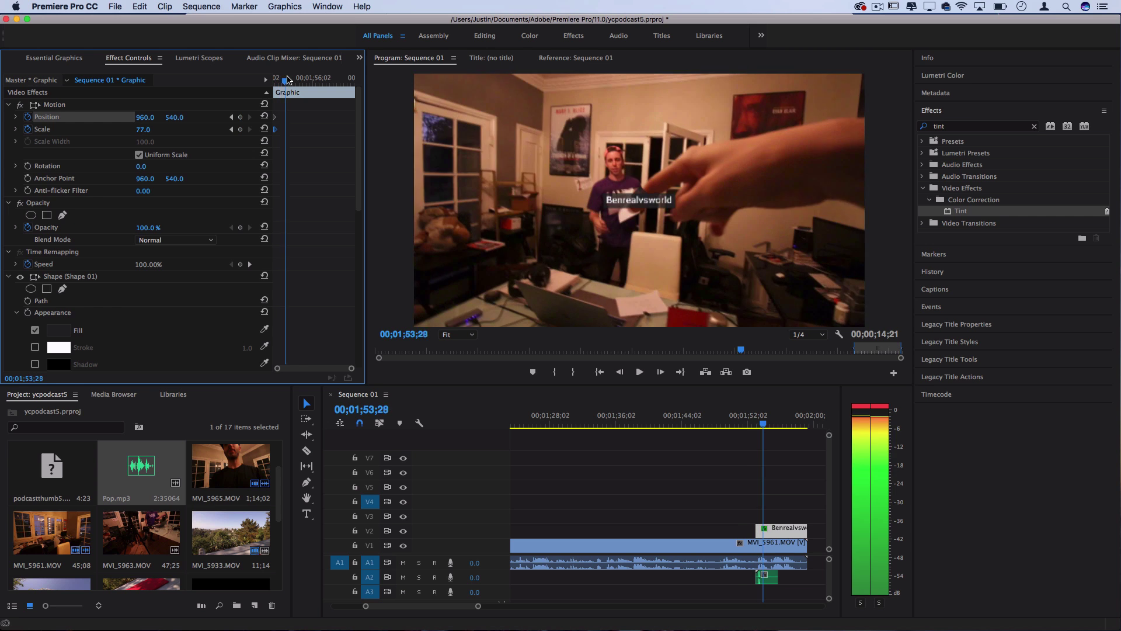
drag(146, 121, 89, 121)
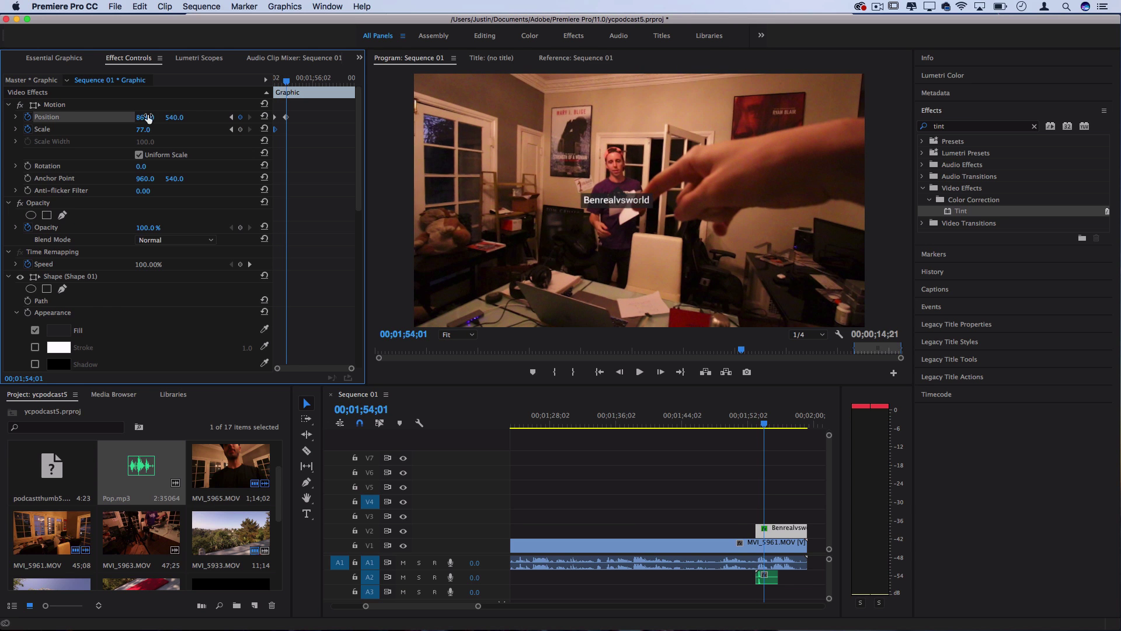
drag(176, 118, 98, 118)
click(313, 81)
drag(180, 119, 191, 119)
key(space)
key(space)
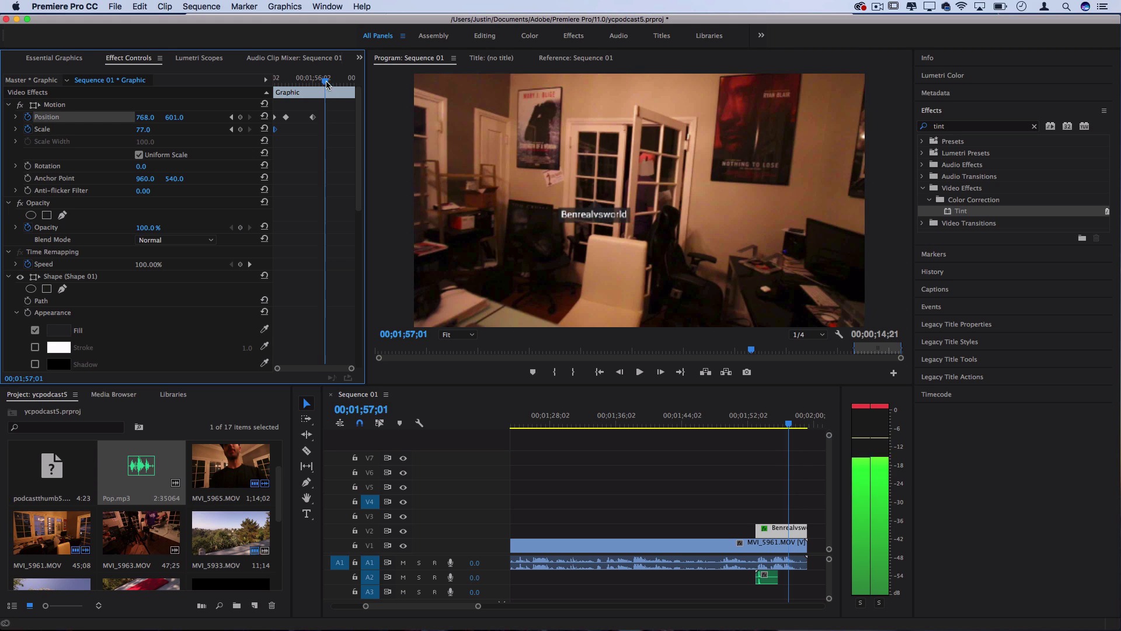
Shift the tag's Position X right to keep it on the person
drag(145, 116, 169, 117)
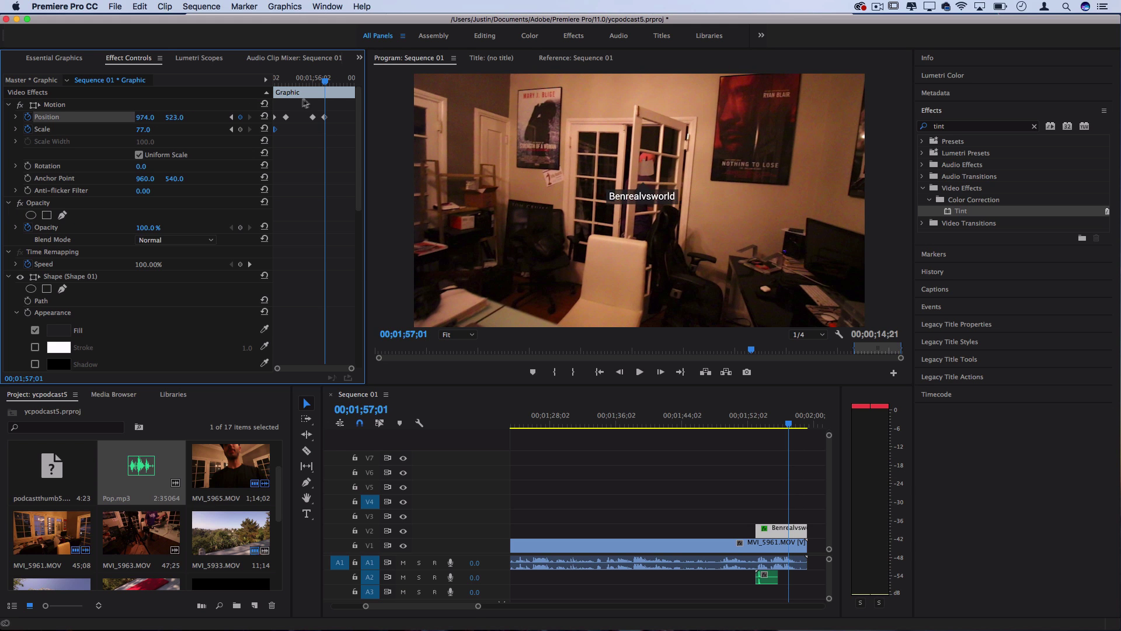
key(space)
key(space)
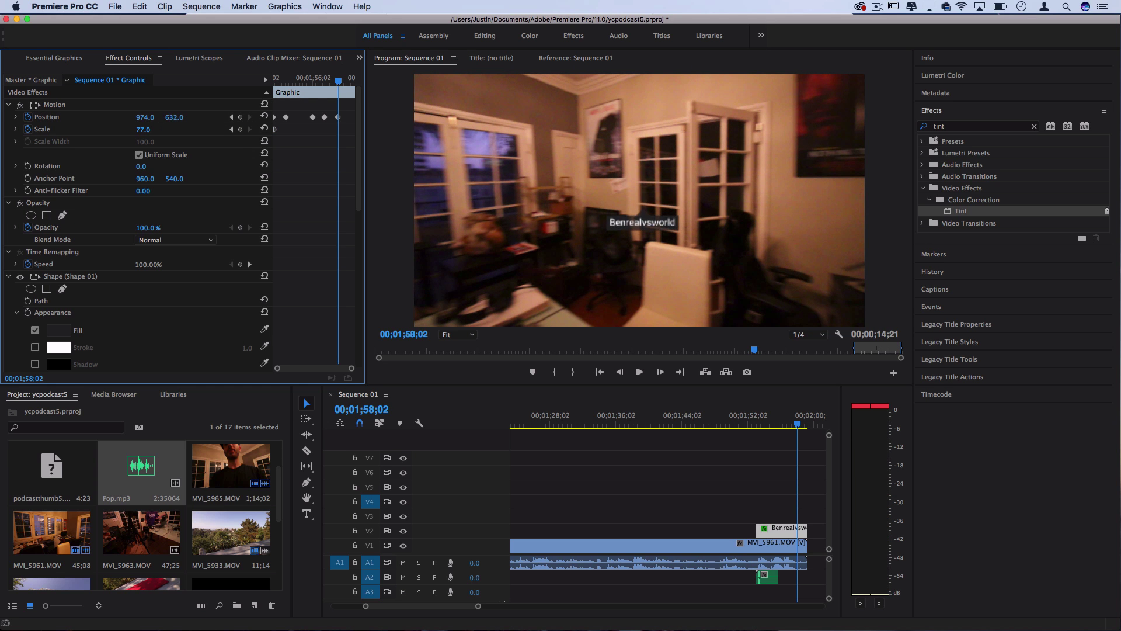
drag(145, 117, 176, 117)
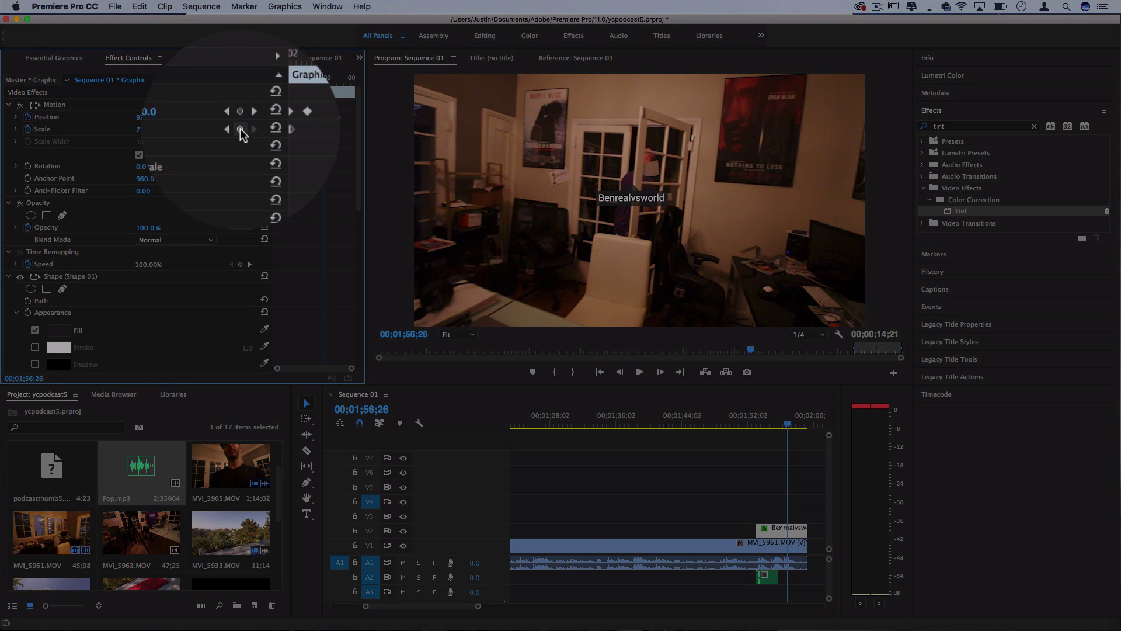
Add a Scale keyframe, then set Scale to 0 near the tag's end
click(240, 130)
drag(325, 80, 338, 80)
click(151, 128)
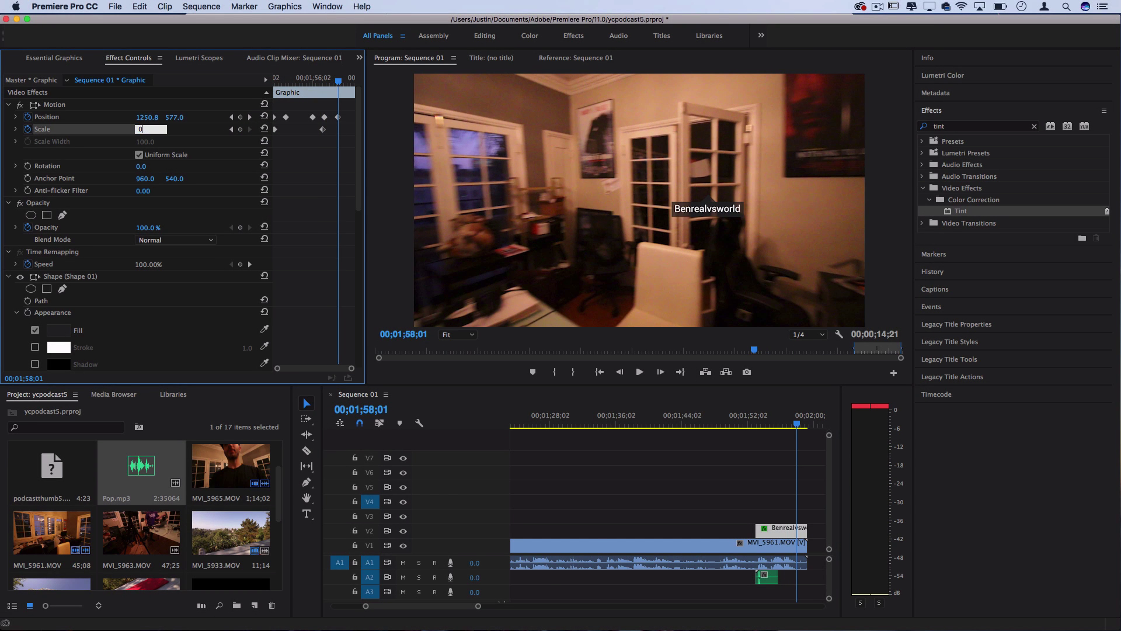
text(0)
key(Return)
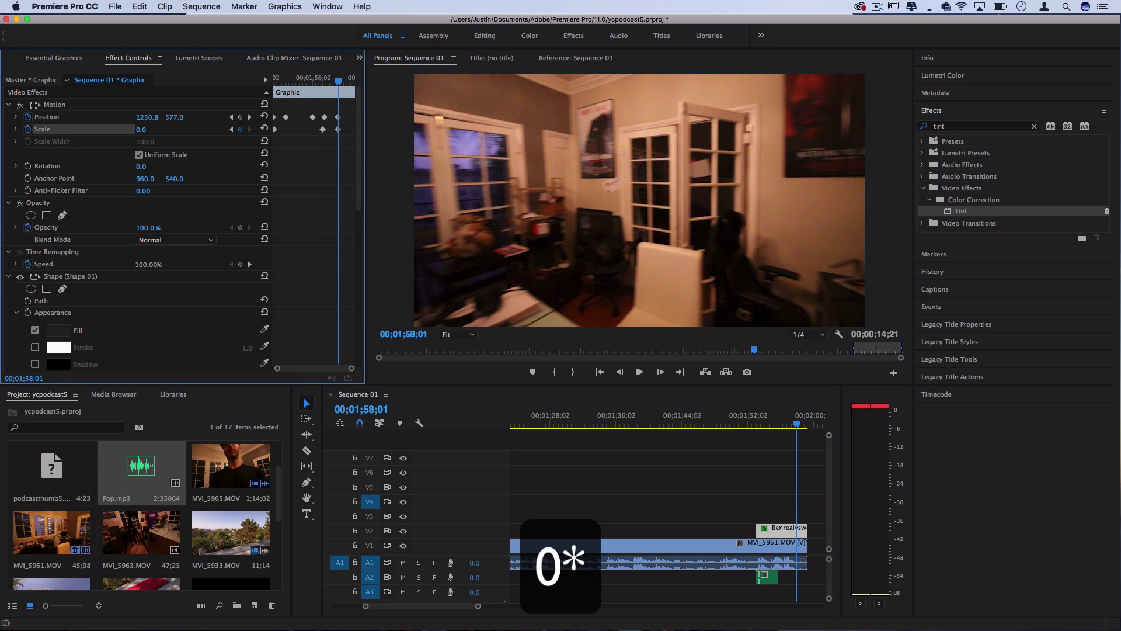
Move the zero-scale keyframe earlier so the tag shrinks away sooner, reviewing the ending
click(756, 420)
key(space)
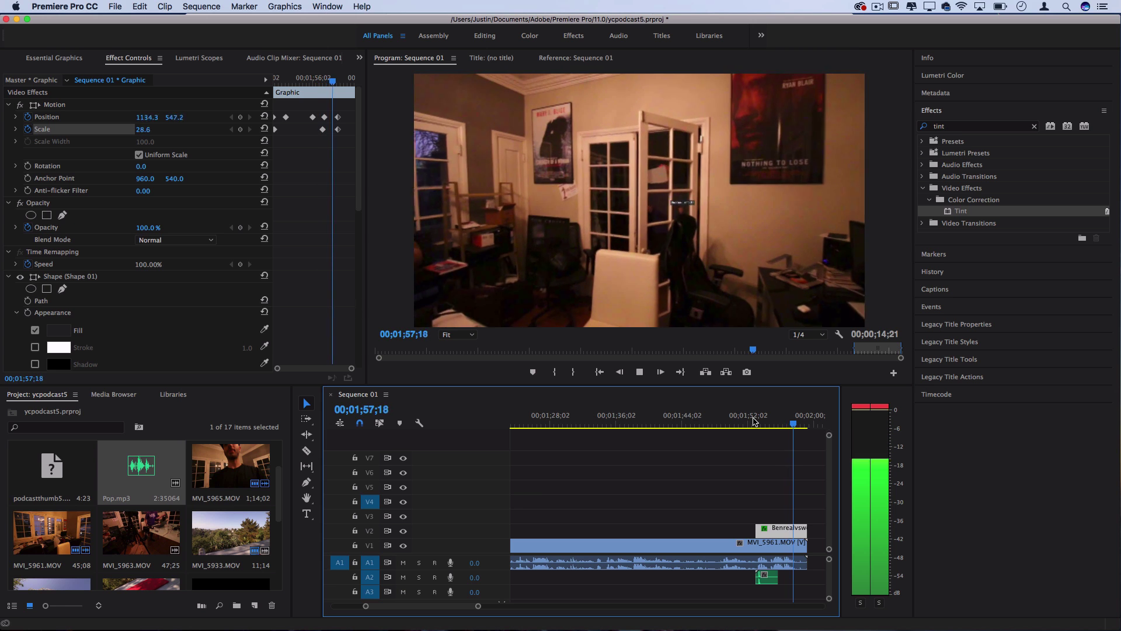
key(space)
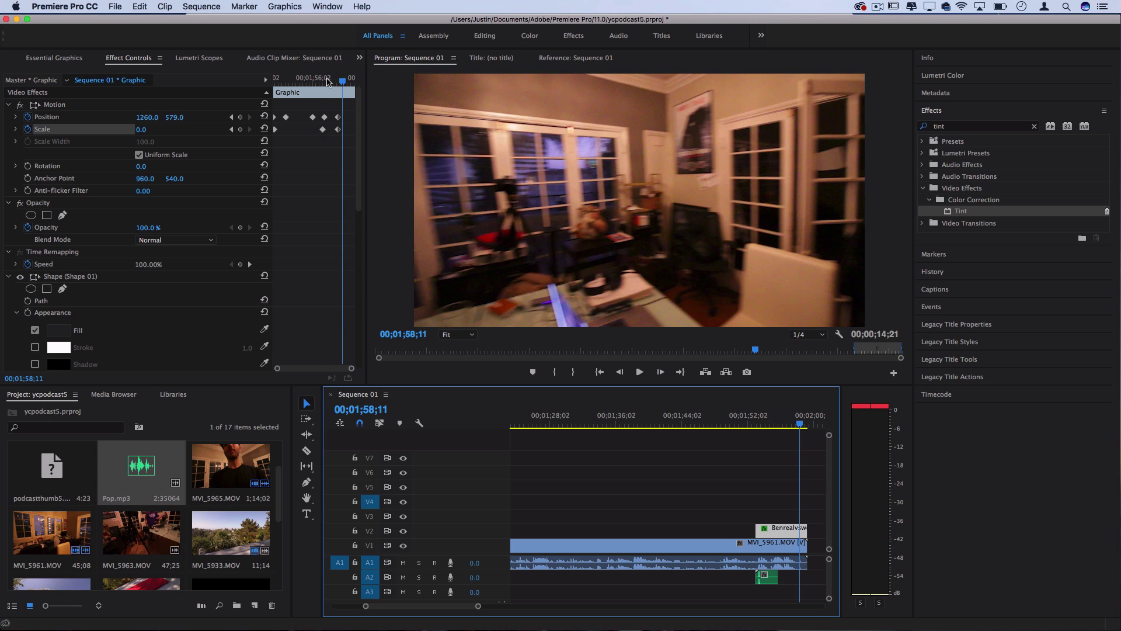
drag(327, 80, 331, 81)
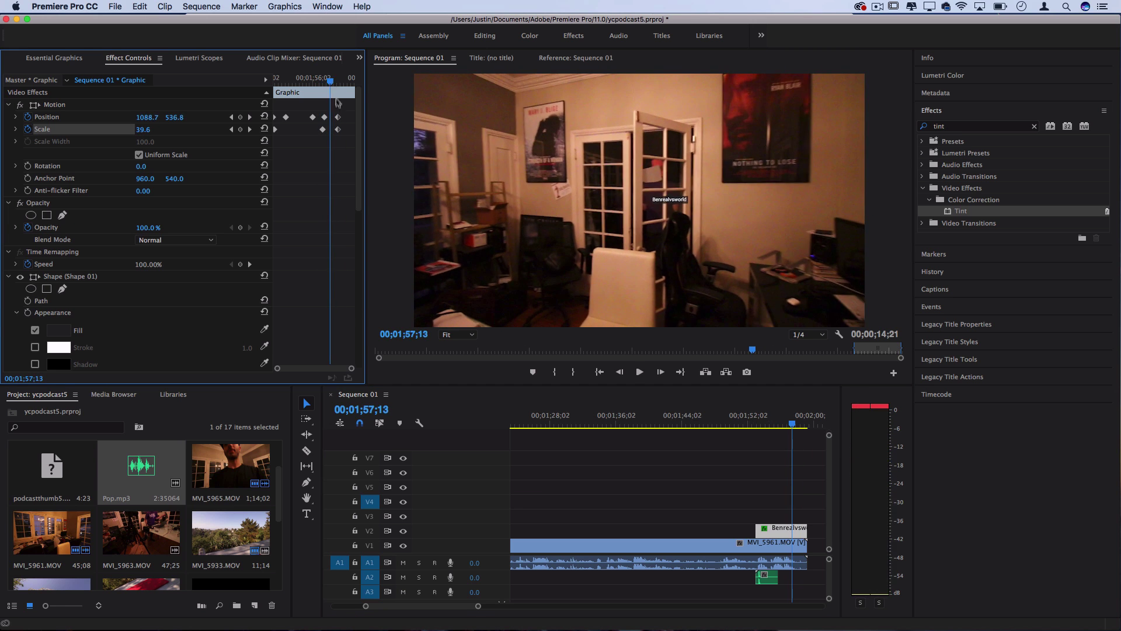
drag(340, 128, 330, 133)
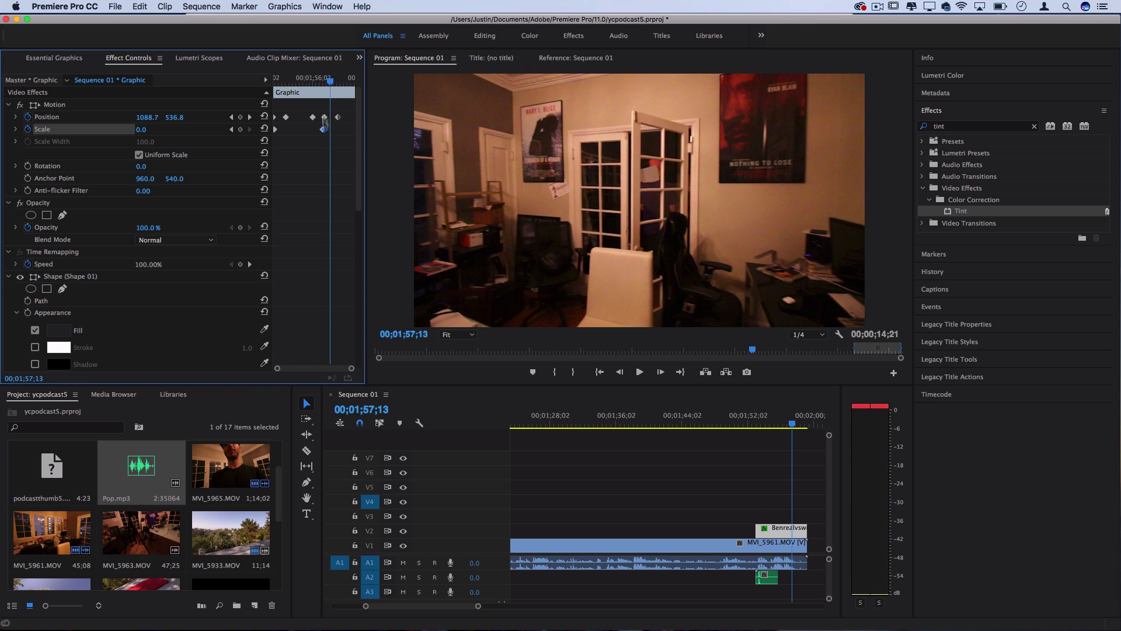
click(769, 423)
key(space)
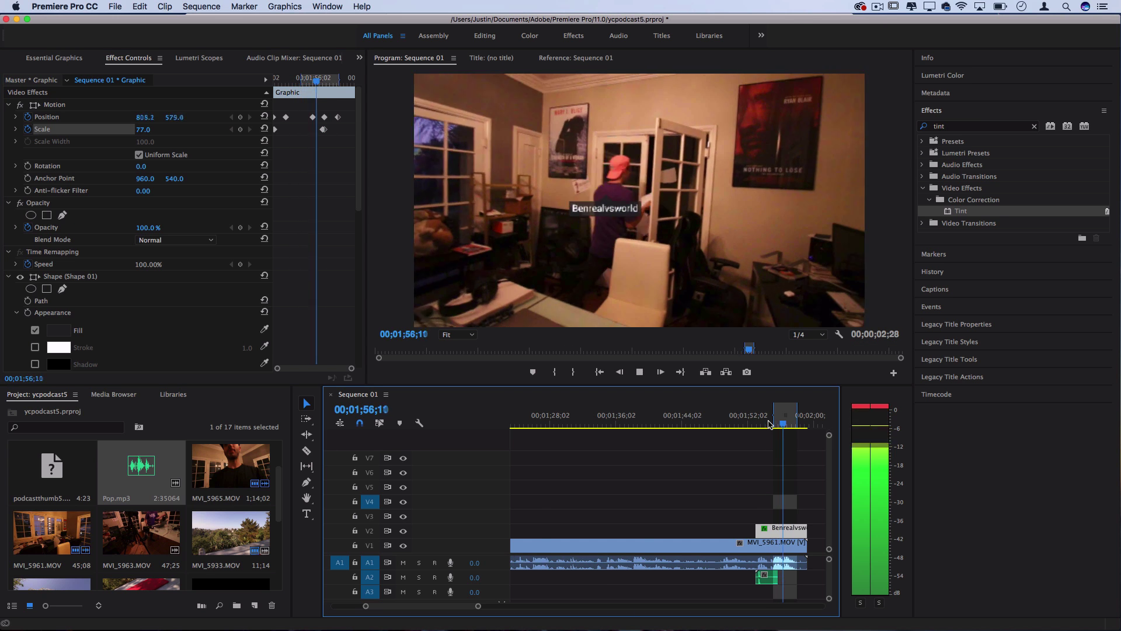
key(space)
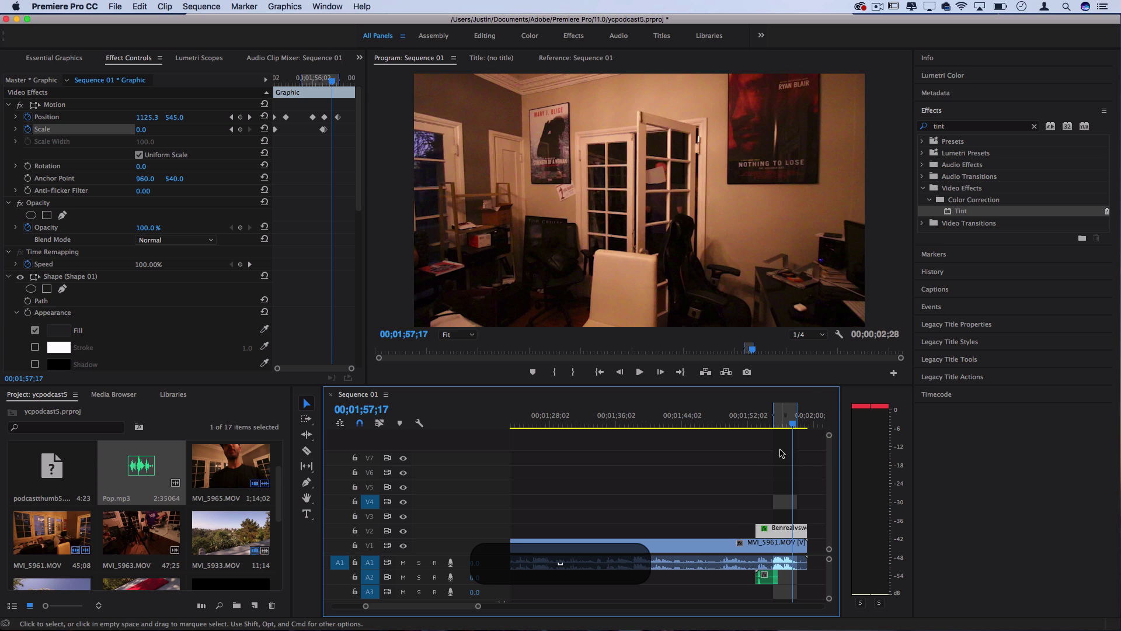
mouse_move(760, 423)
mouse_down()
mouse_move(793, 422)
mouse_move(776, 424)
mouse_up()
Alt-drag the Benrealvsworld tag clip left to duplicate it around 00;01;37
click(793, 488)
click(819, 502)
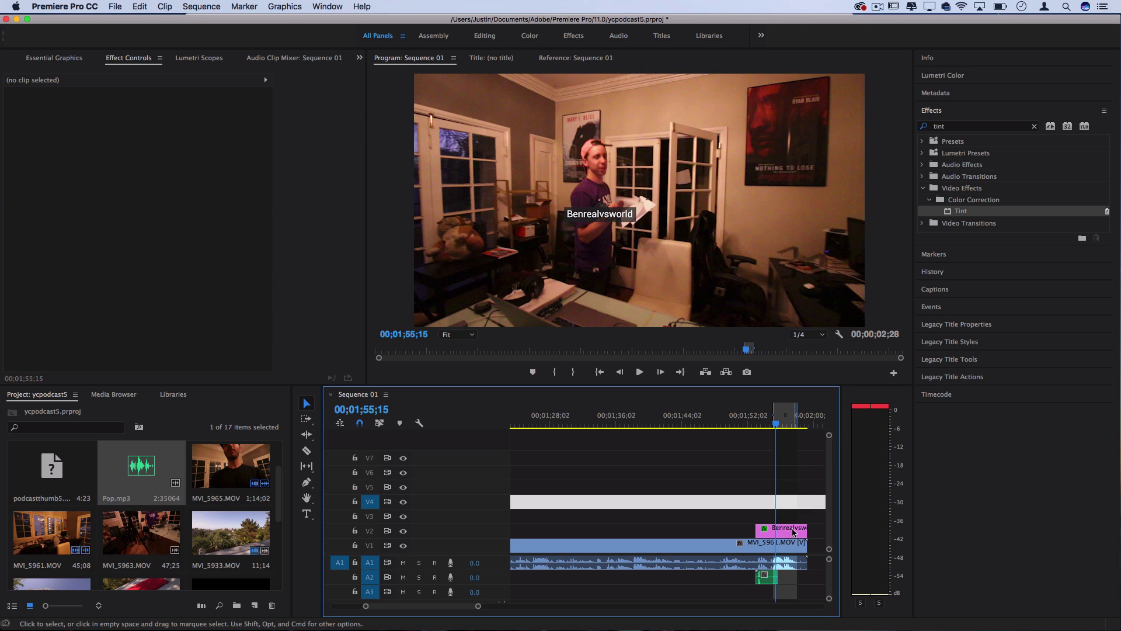
click(795, 530)
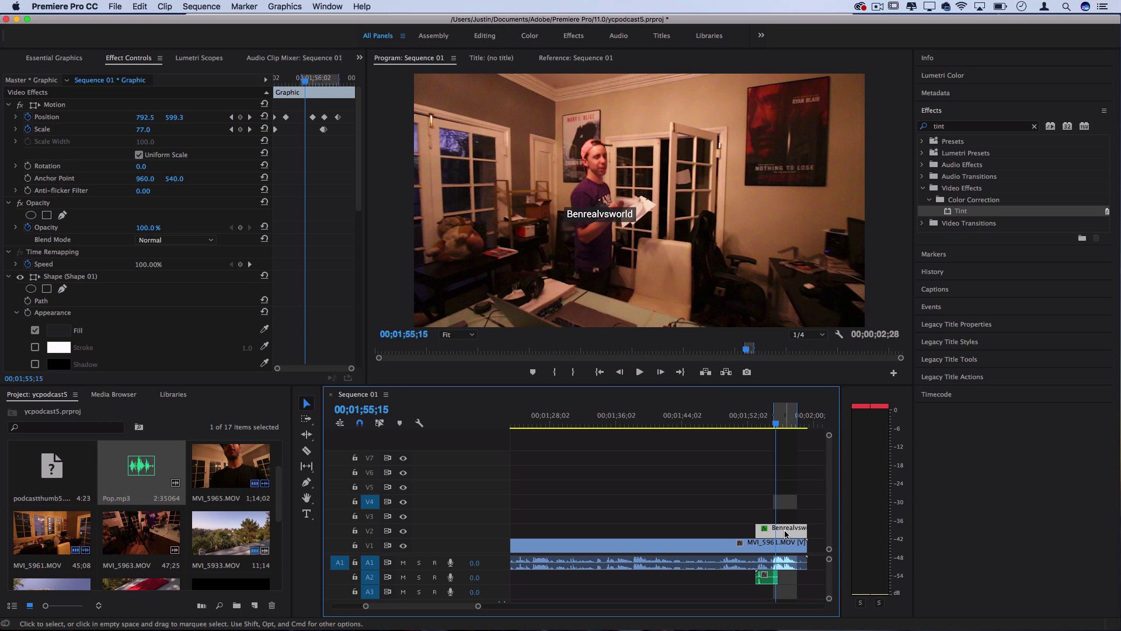
key(alt)
drag(784, 529, 644, 530)
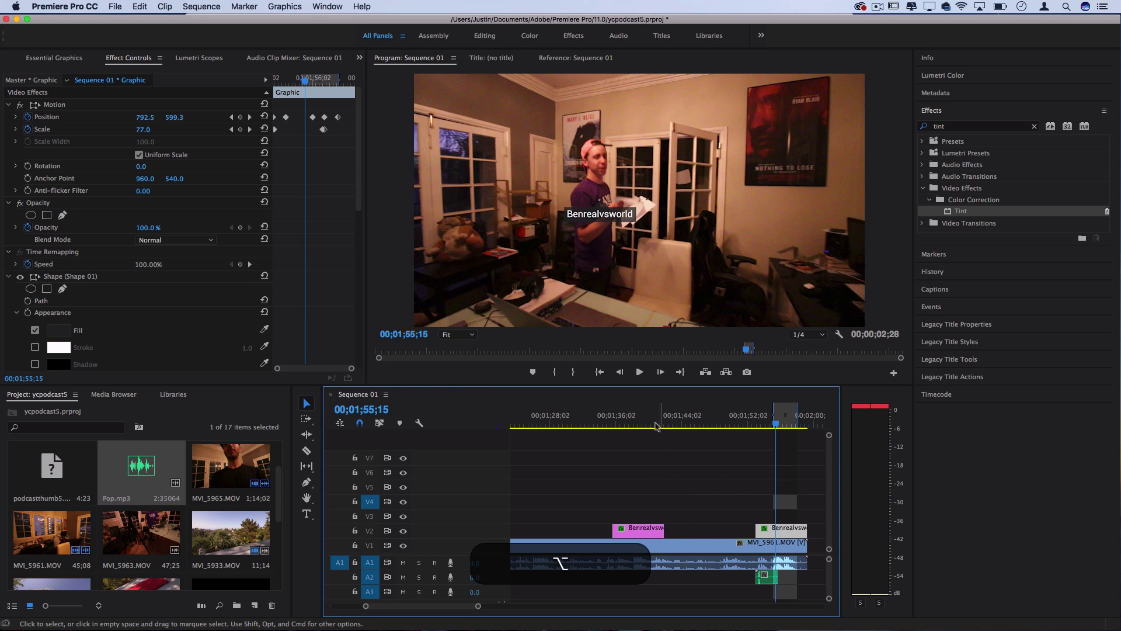
Select the copy and open its Benrealvsworld text layer in Essential Graphics Edit
click(641, 418)
click(644, 532)
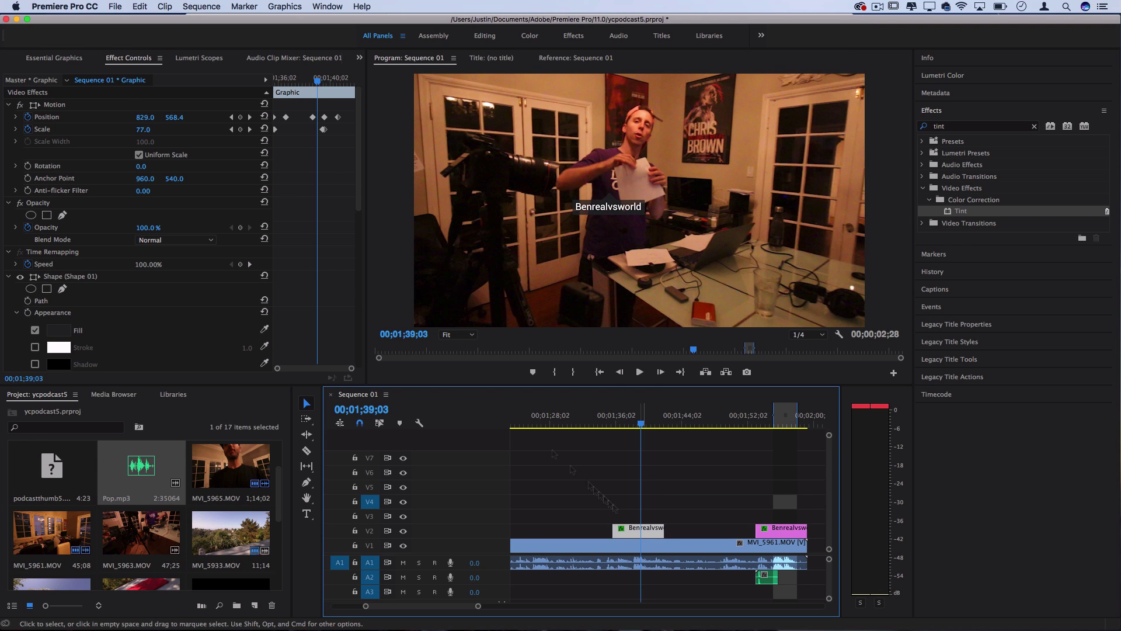
click(57, 62)
click(63, 98)
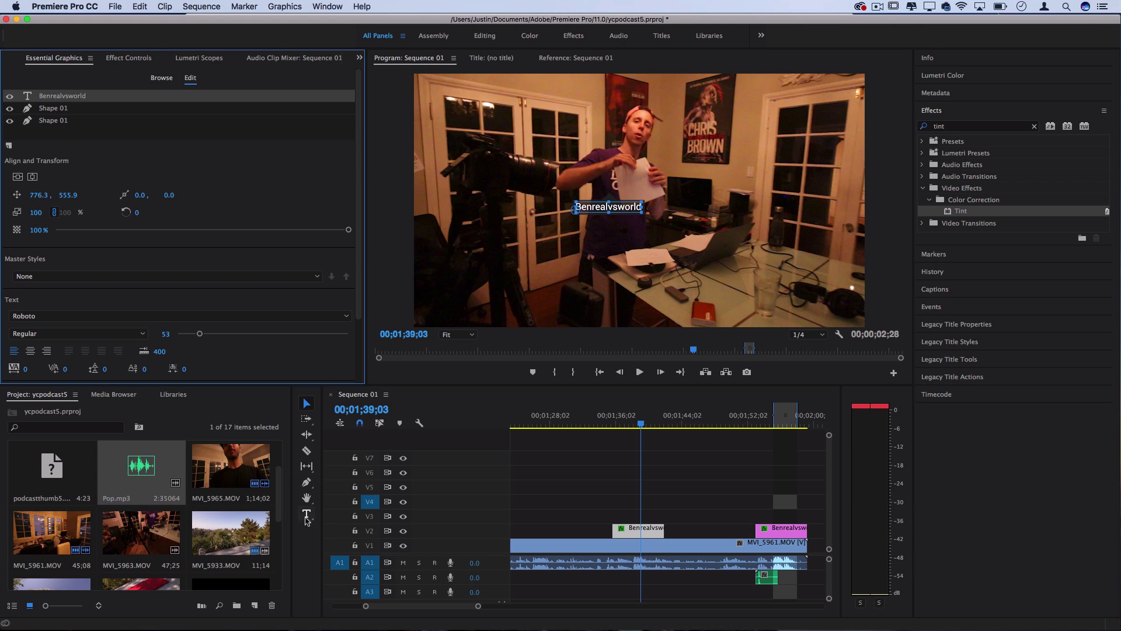
Retype the copied tag as JustinOdisho and narrow its charcoal box to fit the name
click(306, 514)
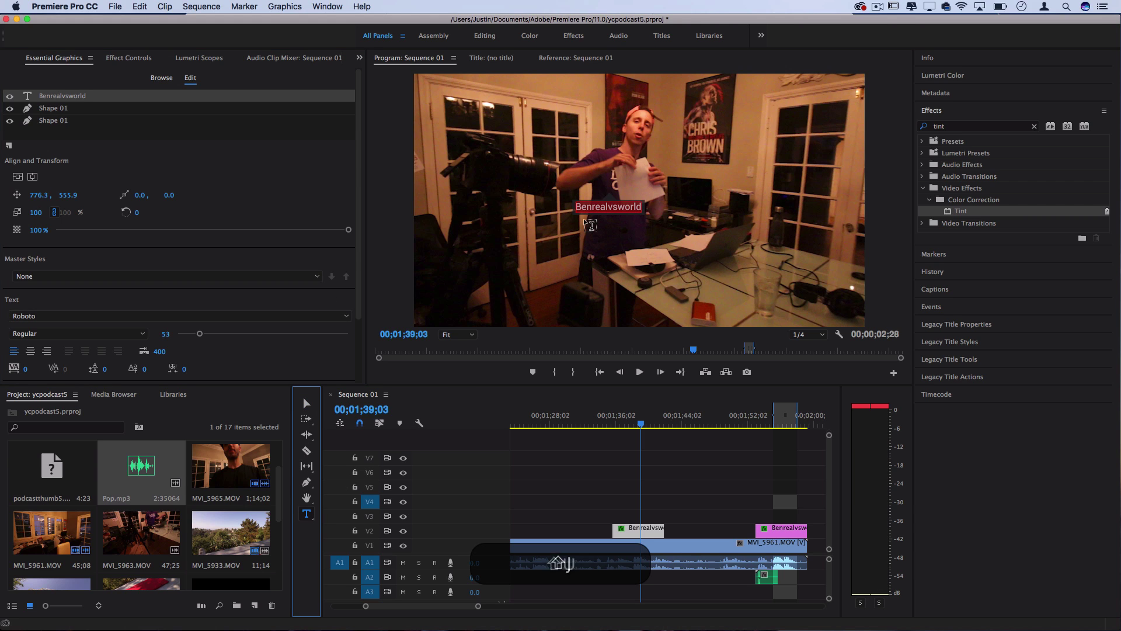
text(JustinOdisho)
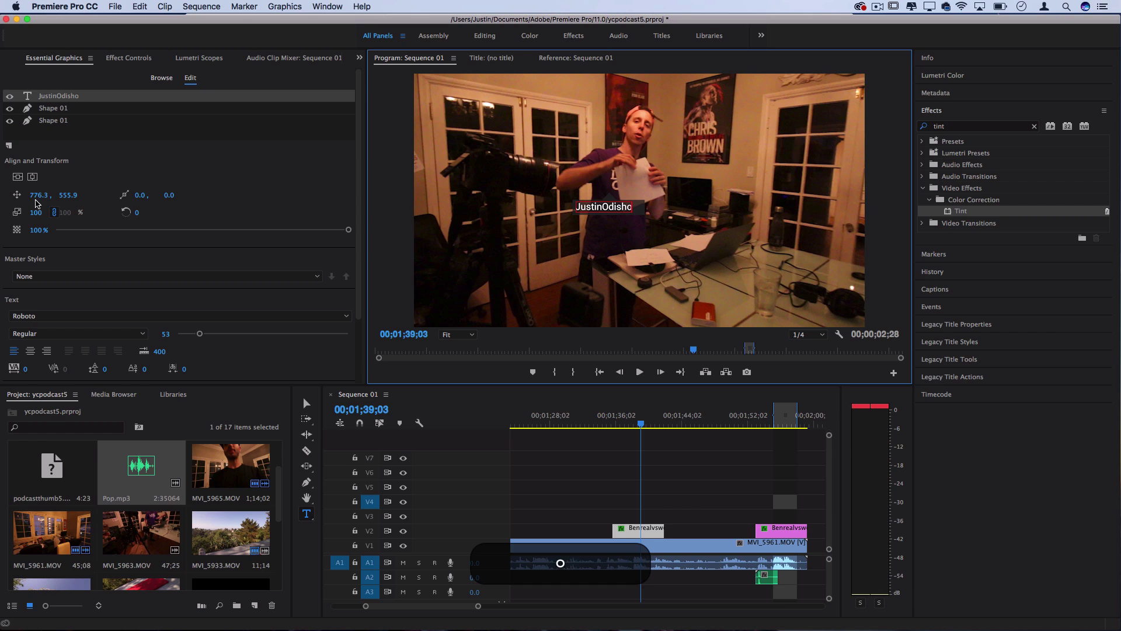
click(51, 121)
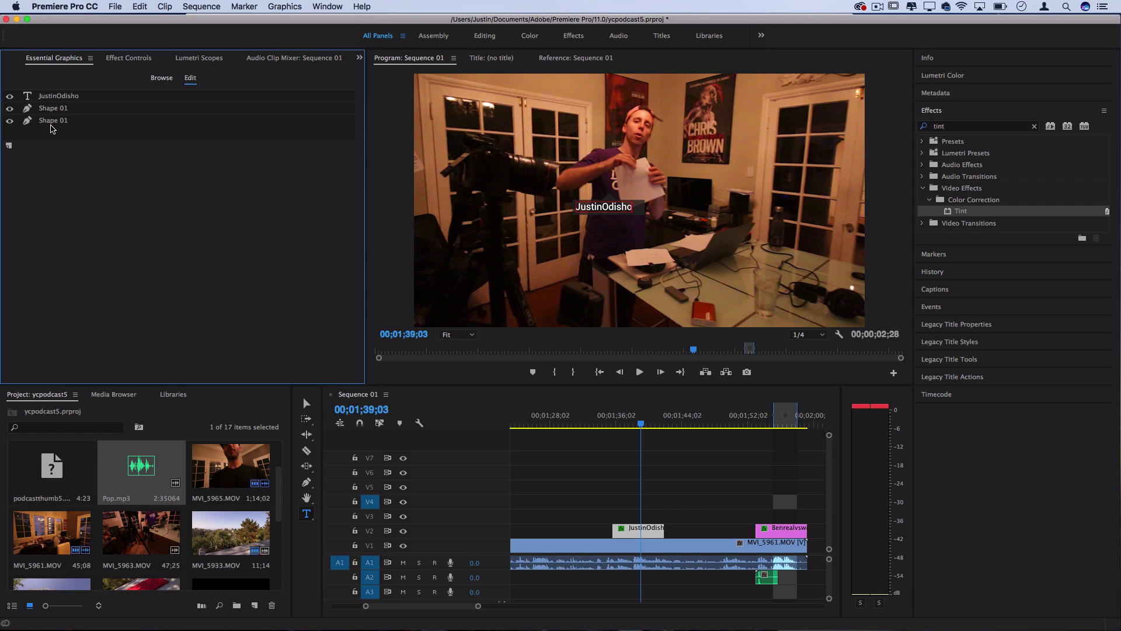
click(55, 112)
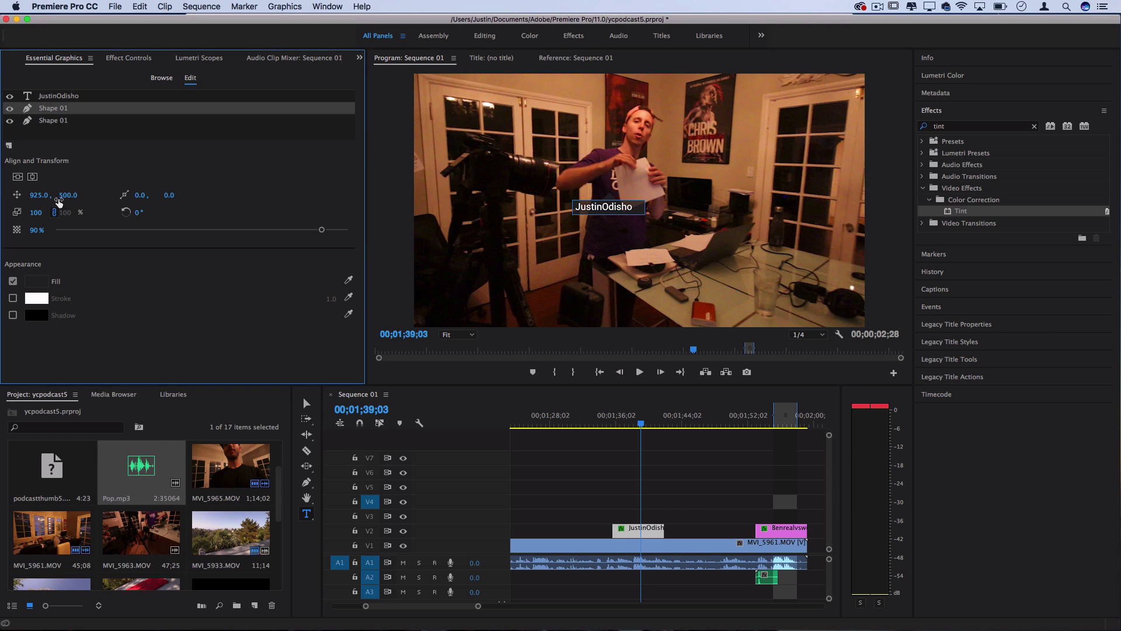
click(306, 403)
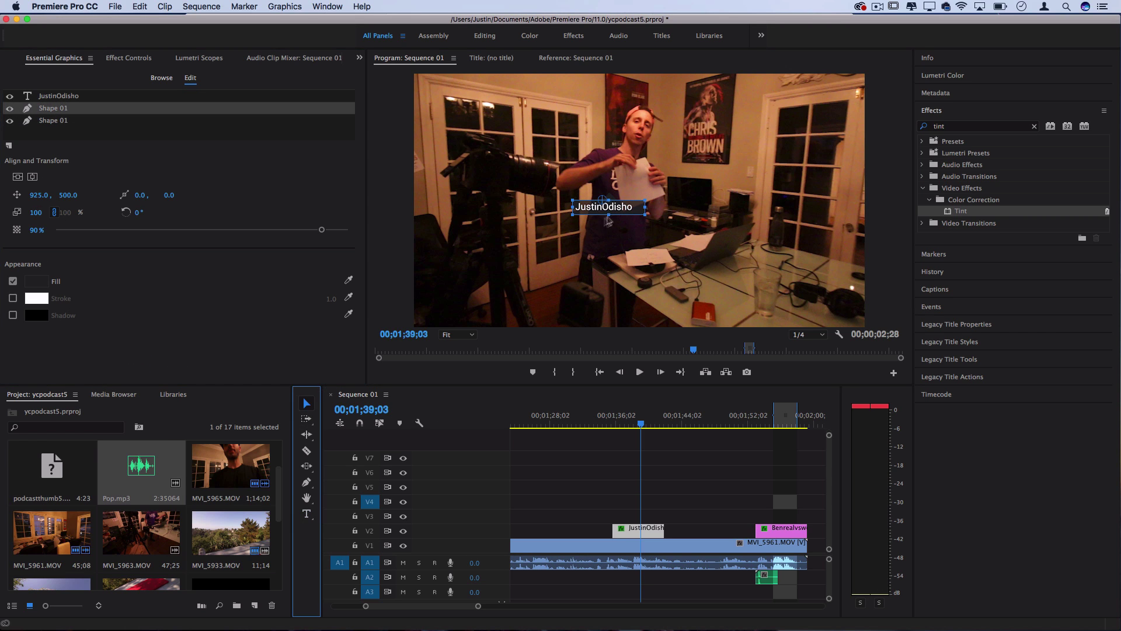
drag(648, 208, 623, 214)
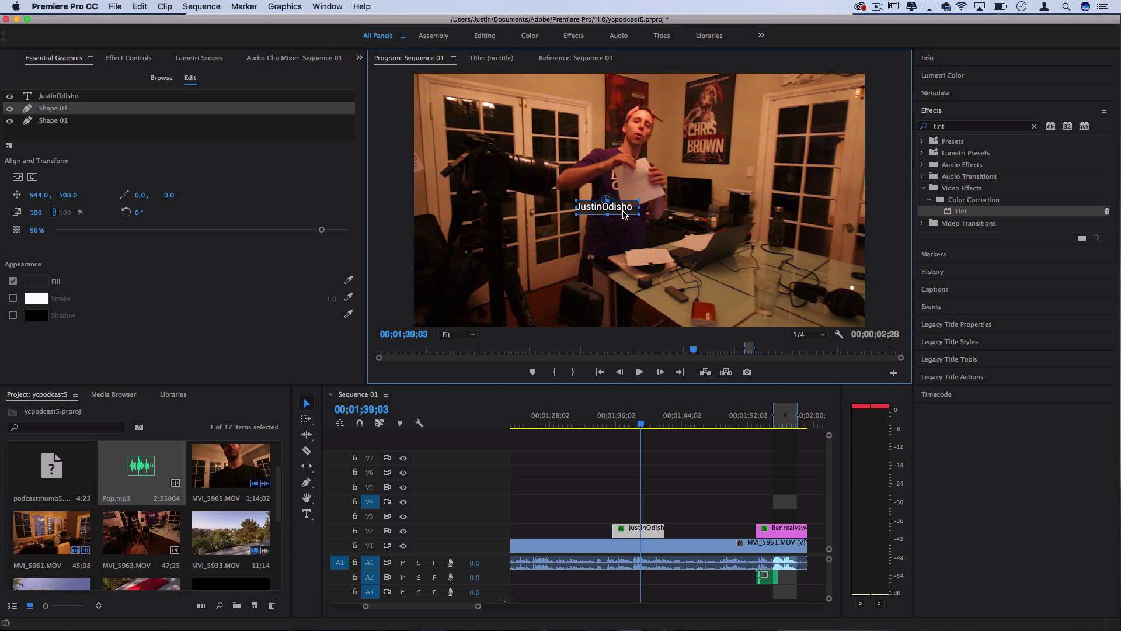
Move the JustinOdisho clip to about 00;01;19 and position it at X 1352.6 over the man in the cap
click(670, 468)
scroll(646, 520, left, 5)
scroll(646, 521, down, 1)
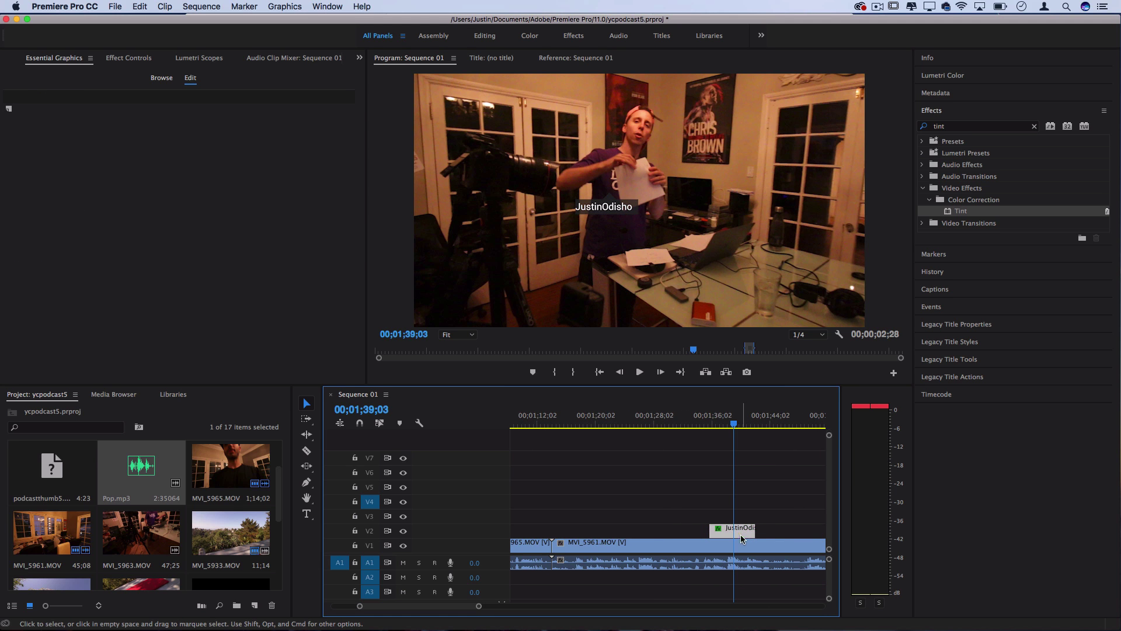
drag(741, 530, 606, 531)
click(590, 410)
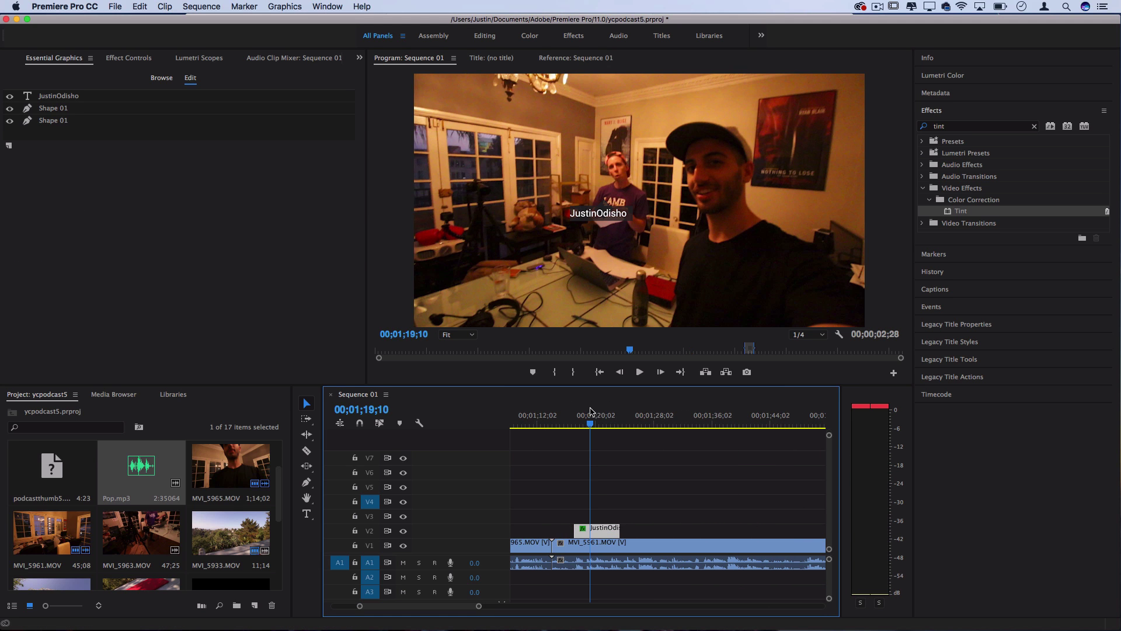
click(128, 58)
drag(144, 118, 359, 117)
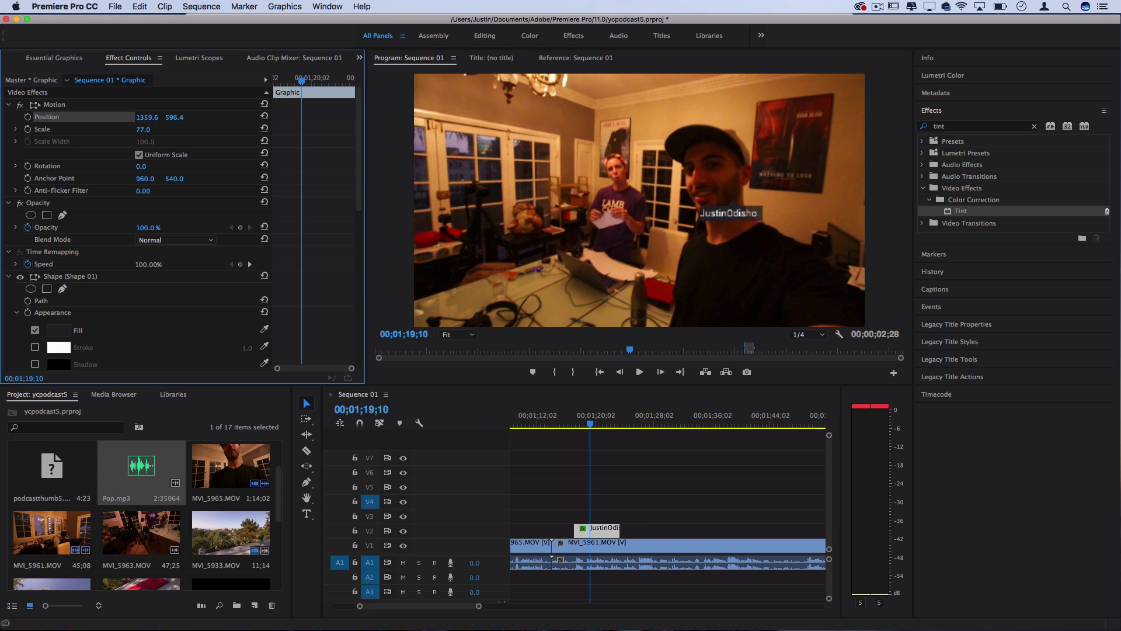
mouse_move(173, 117)
mouse_down()
mouse_move(267, 117)
mouse_move(175, 113)
mouse_up()
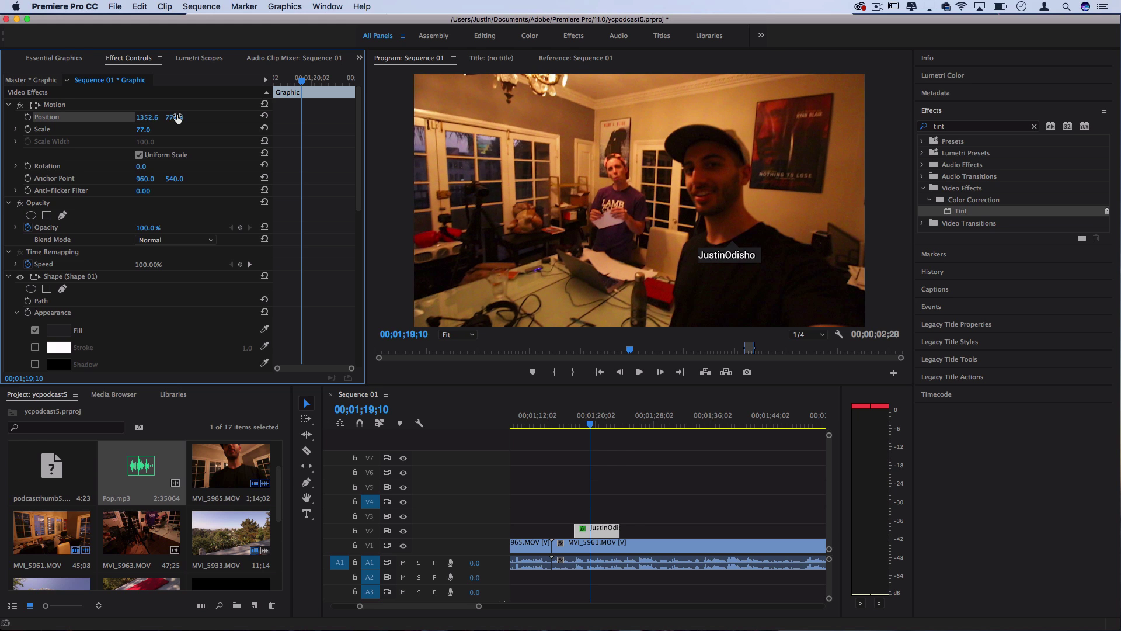